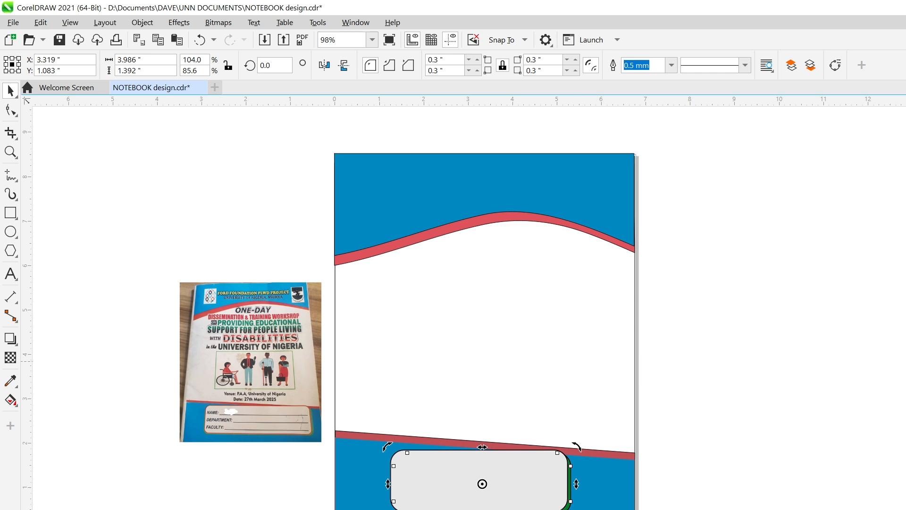
click(111, 193)
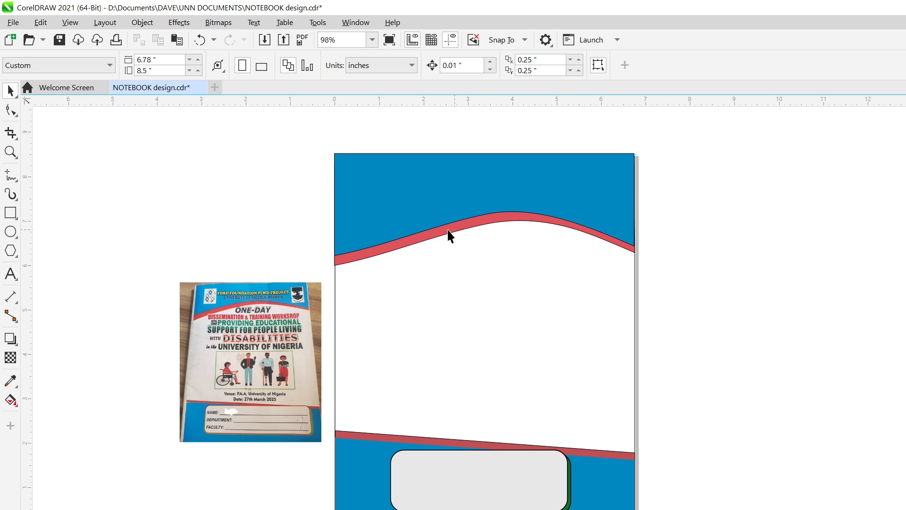
click(259, 365)
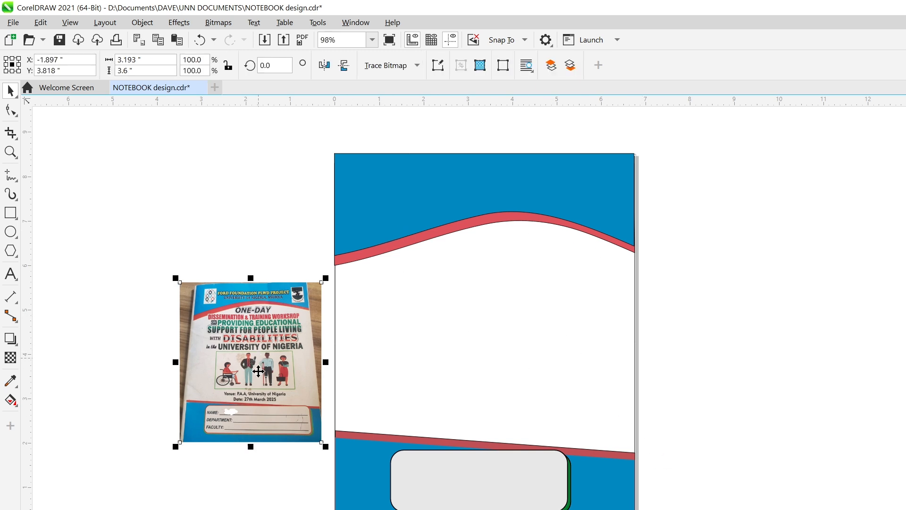
click(134, 360)
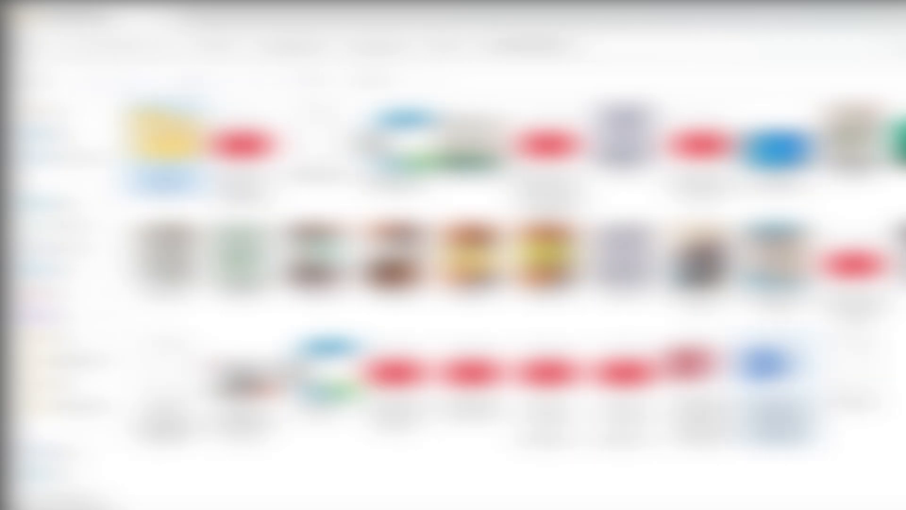
Open the cover photo IMG-20250512-WA0008.jpg in Photoshop as its own document and duplicate its layer
click(777, 264)
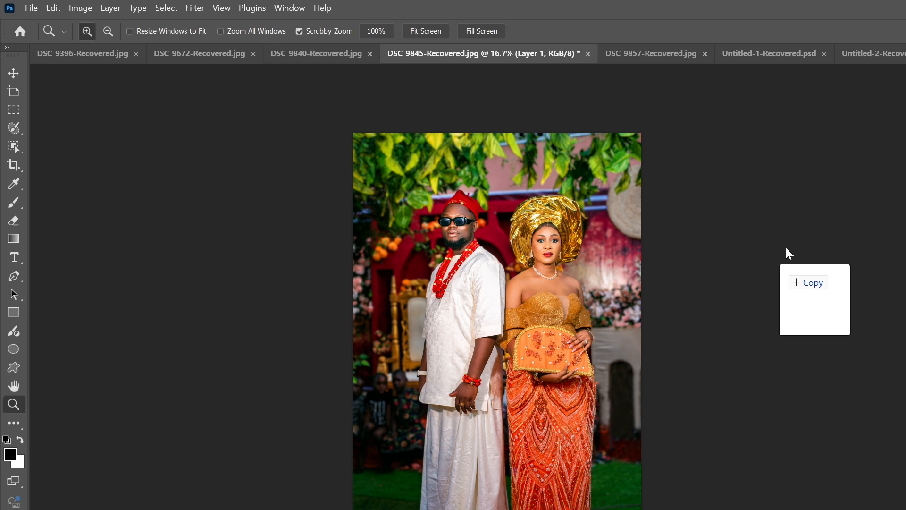
drag(786, 253, 854, 40)
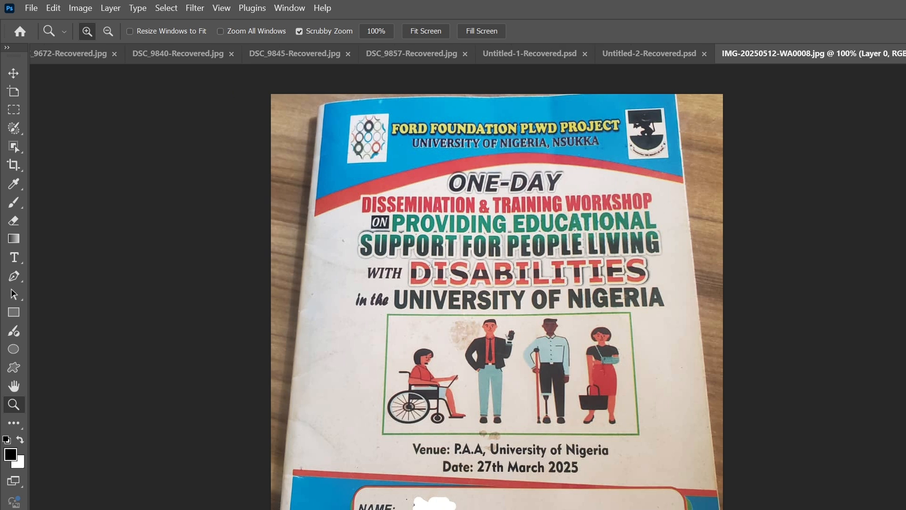
key(ctrl+j)
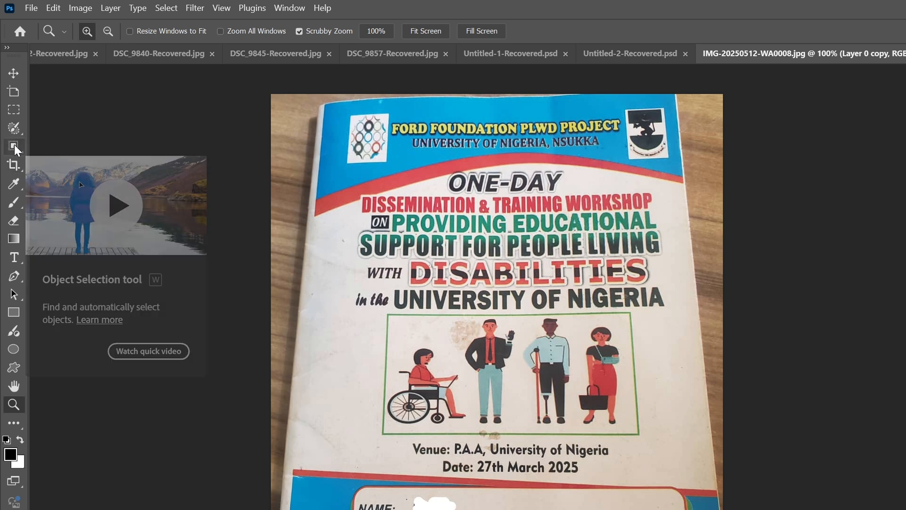
Activate the Polygonal Lasso tool for cutting out part of the cover photo
click(15, 144)
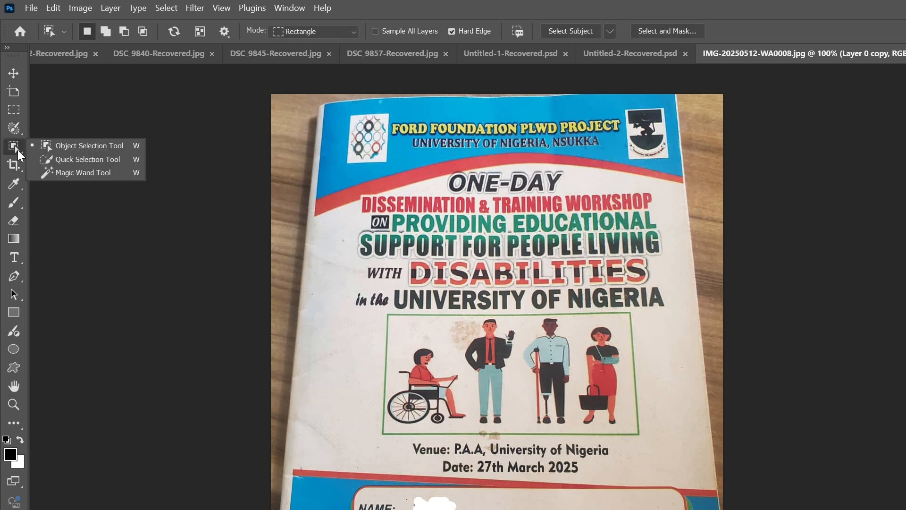
click(16, 123)
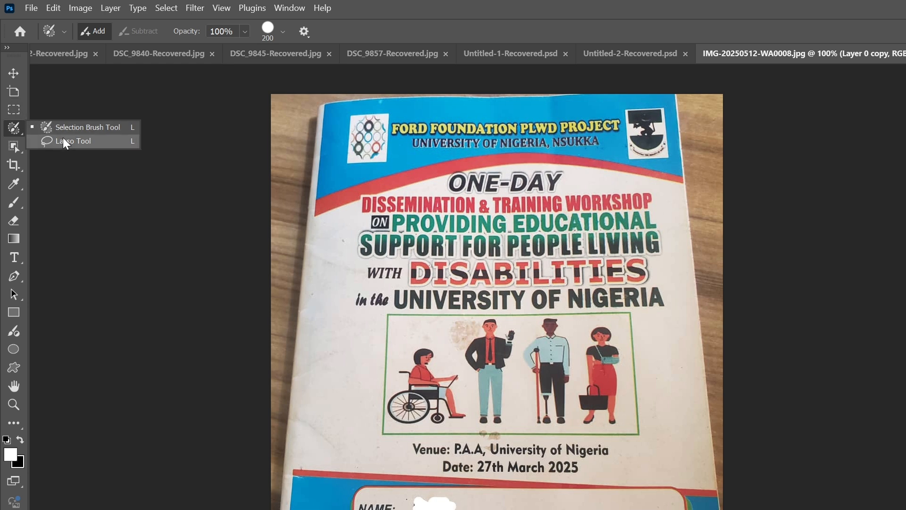
click(15, 142)
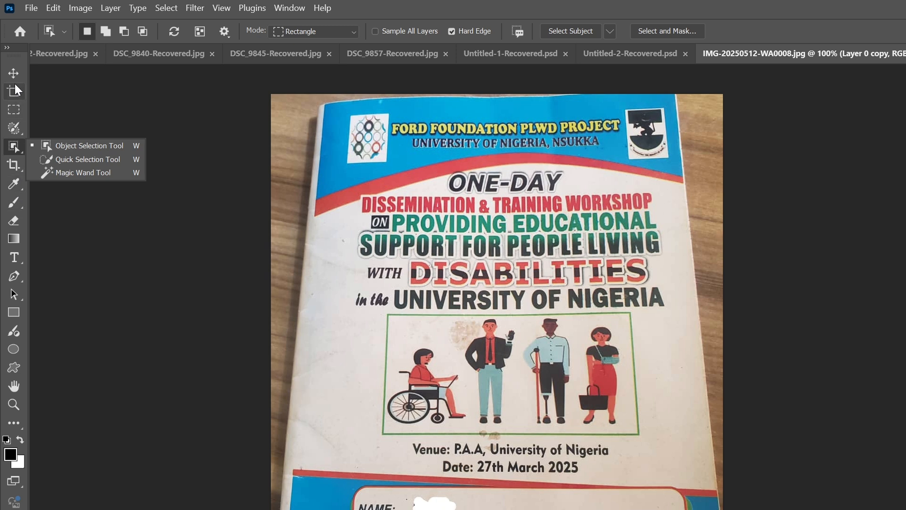
click(16, 125)
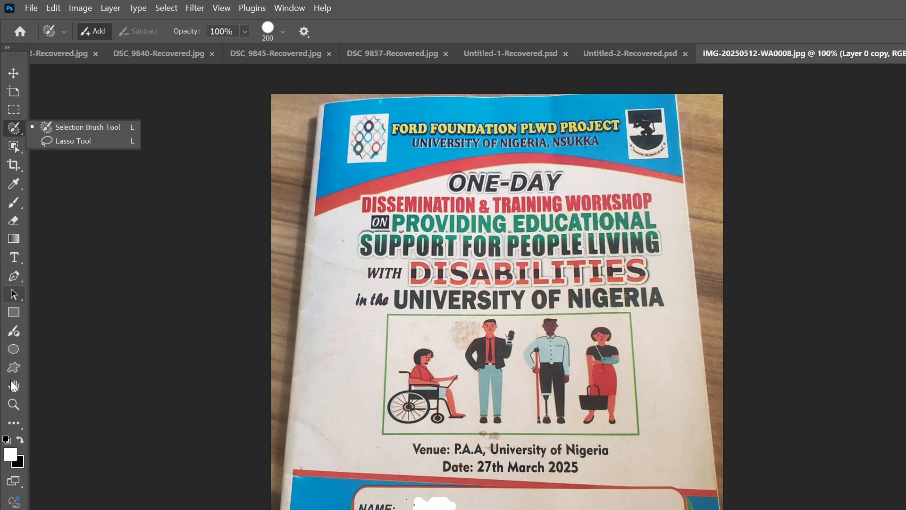
click(19, 424)
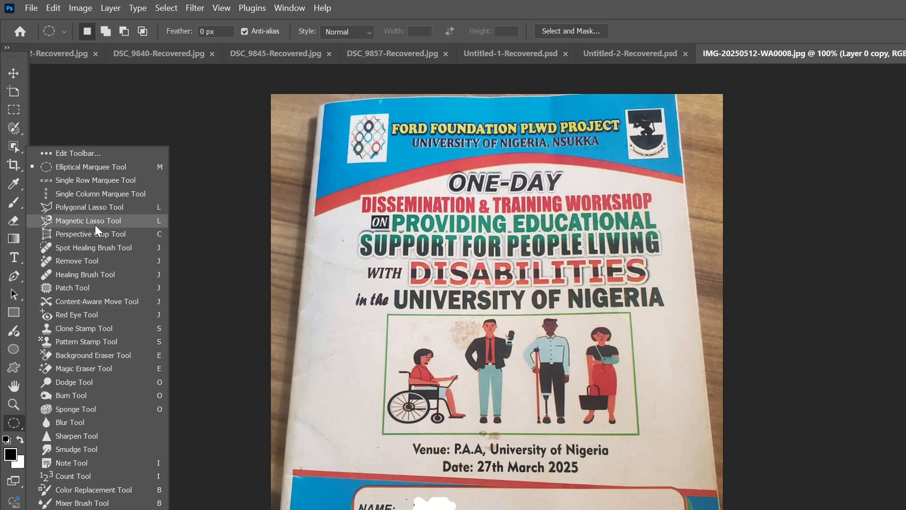
click(92, 208)
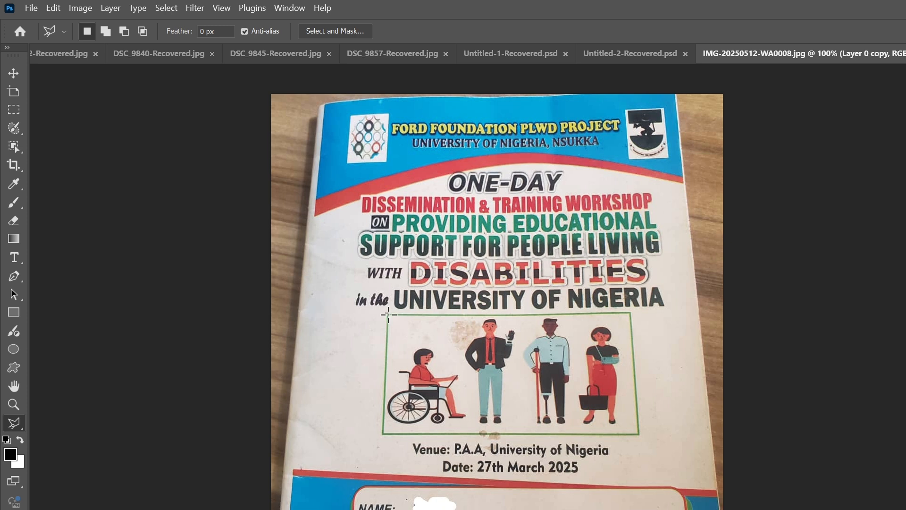
click(387, 313)
double_click(369, 333)
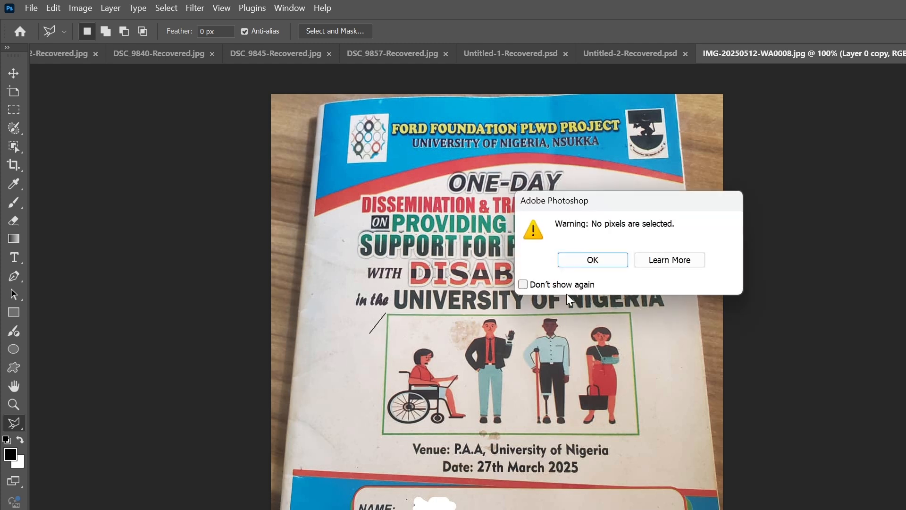
click(582, 262)
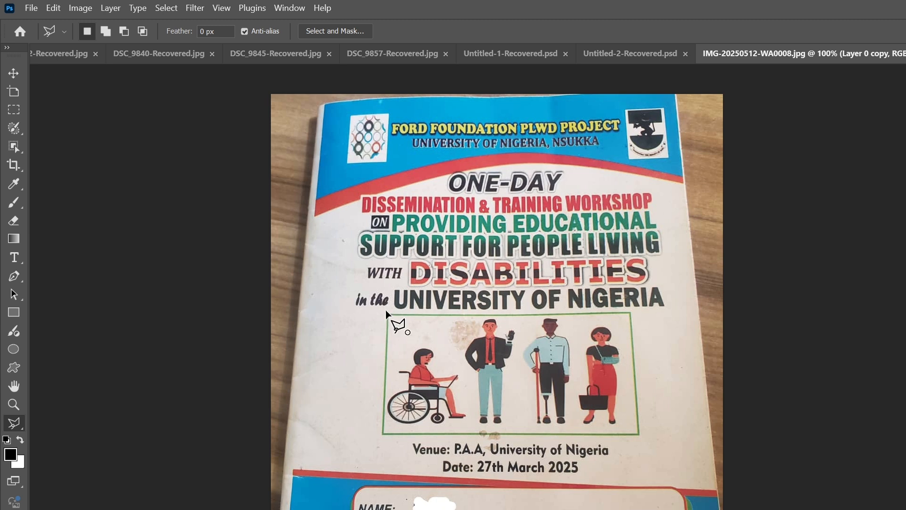
Outline the green-framed illustration of the four people with a closed four-sided Polygonal Lasso selection
click(385, 313)
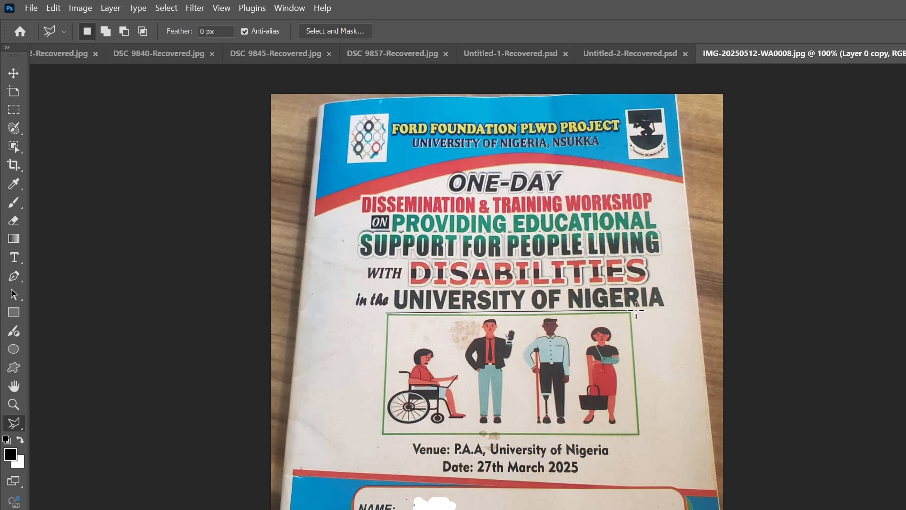
click(633, 310)
click(641, 438)
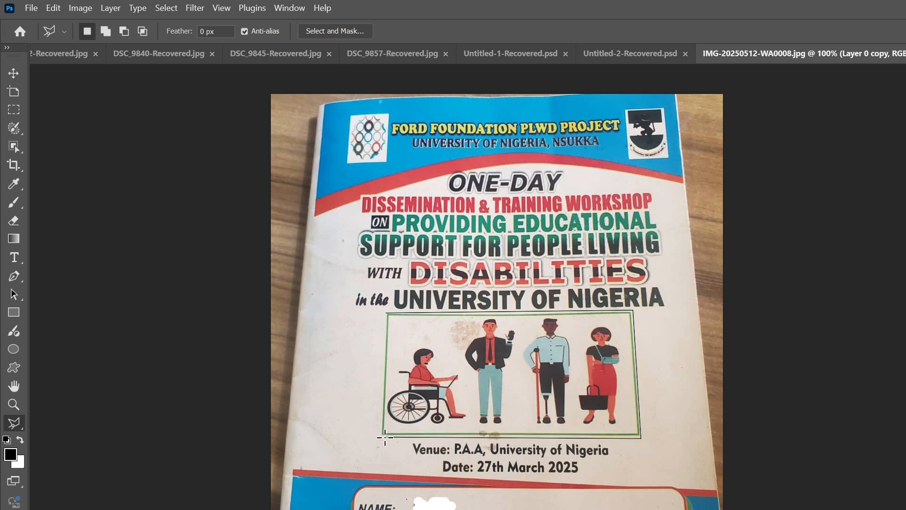
click(379, 437)
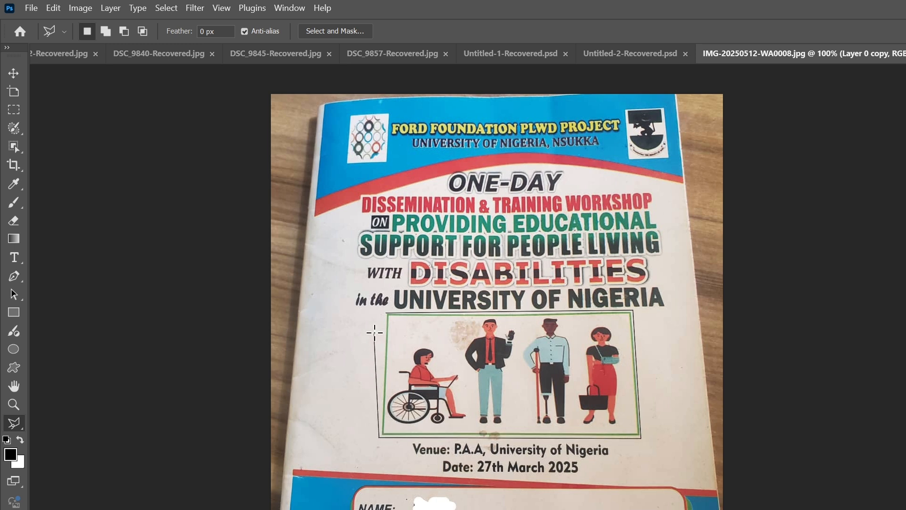
click(386, 319)
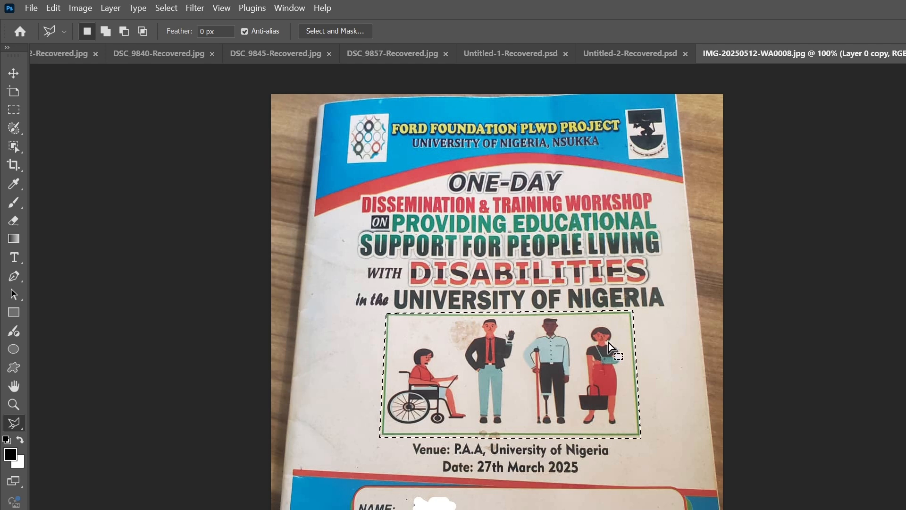
Invert the selection, delete everything around the framed illustration on the duplicated layer, and deselect
right_click(643, 344)
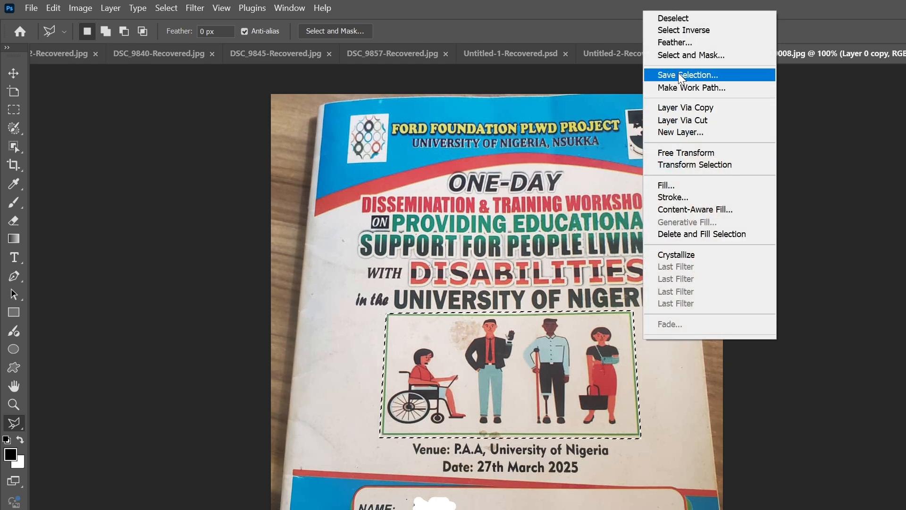
click(683, 32)
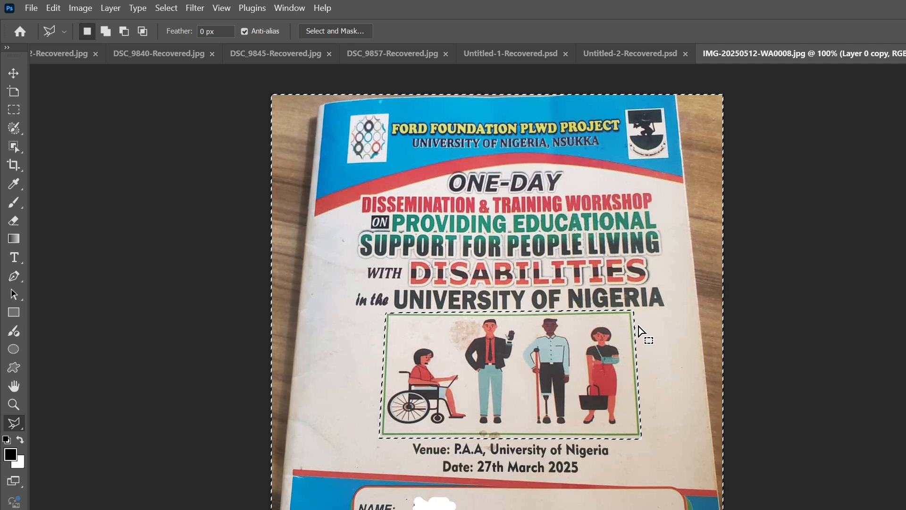
key(Delete)
key(ctrl+d)
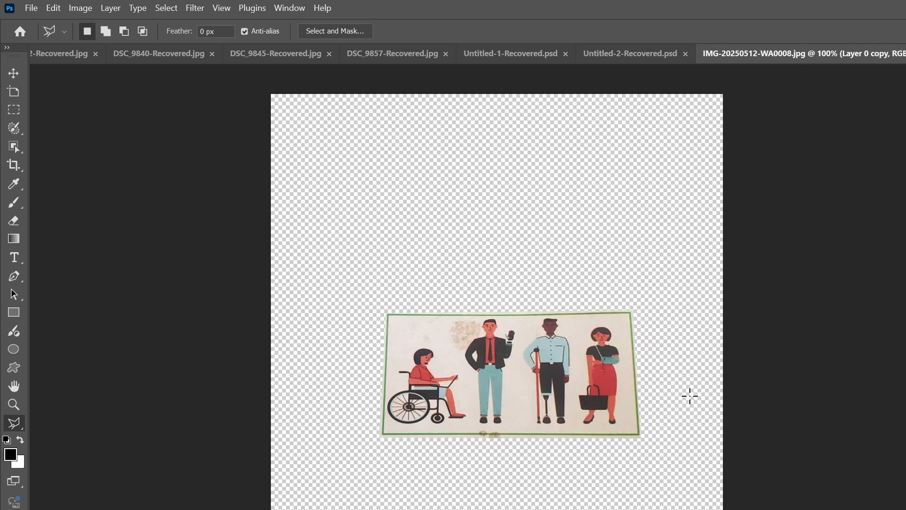
click(13, 73)
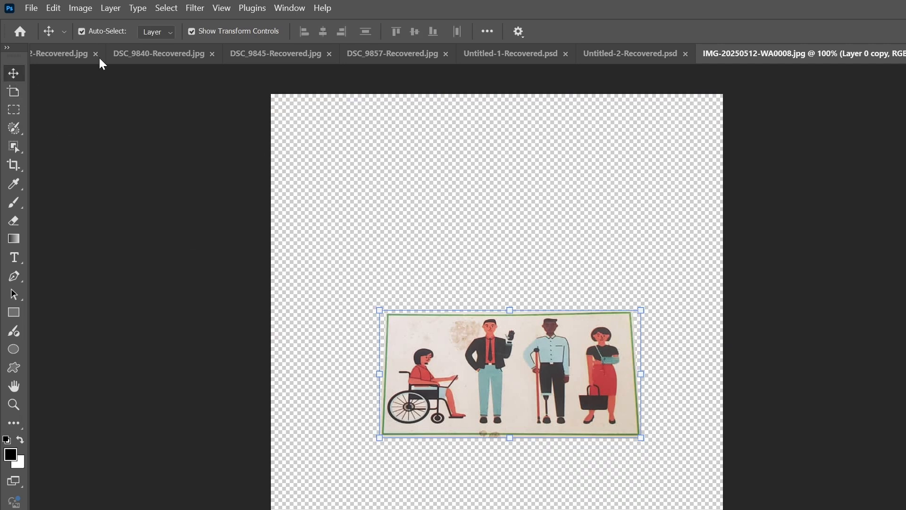
click(32, 8)
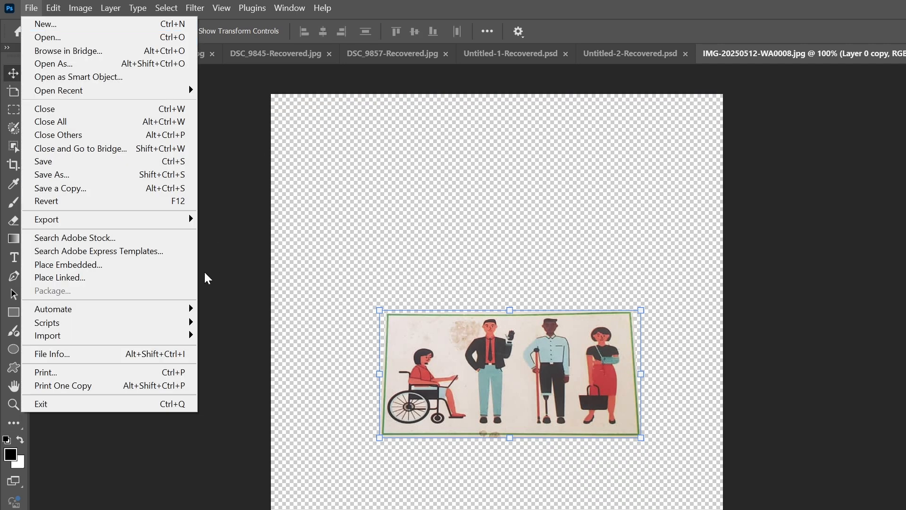
click(84, 191)
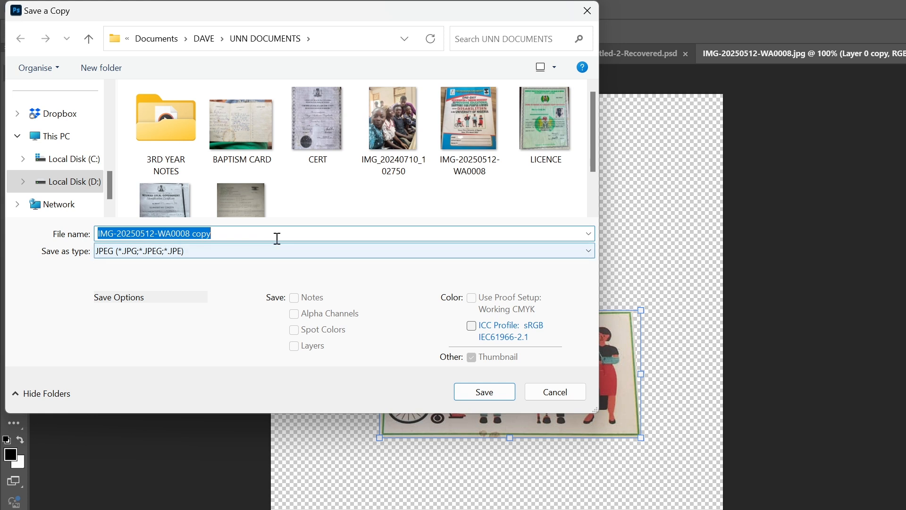
text(HJDFHJFD)
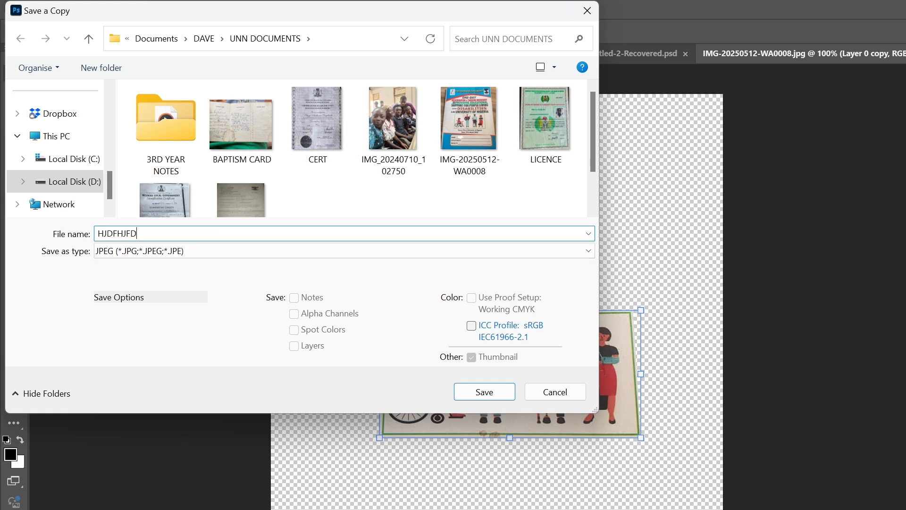
click(489, 394)
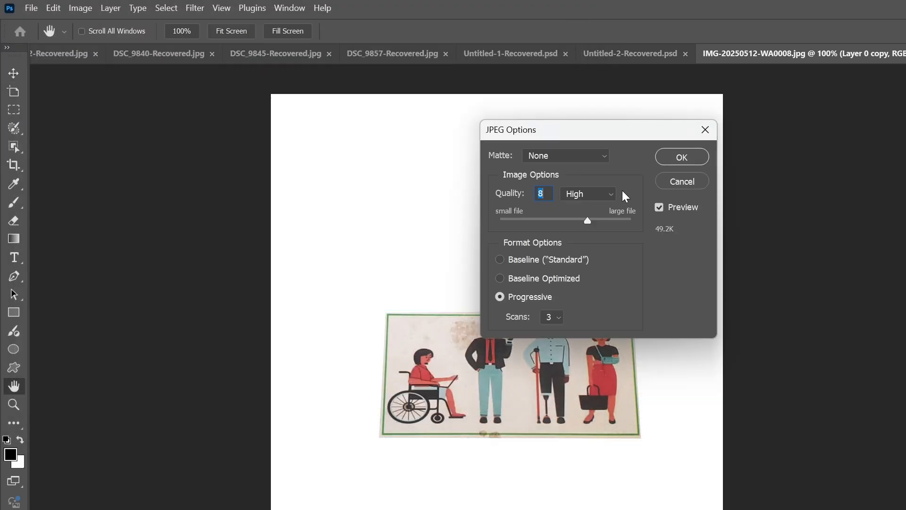
click(697, 179)
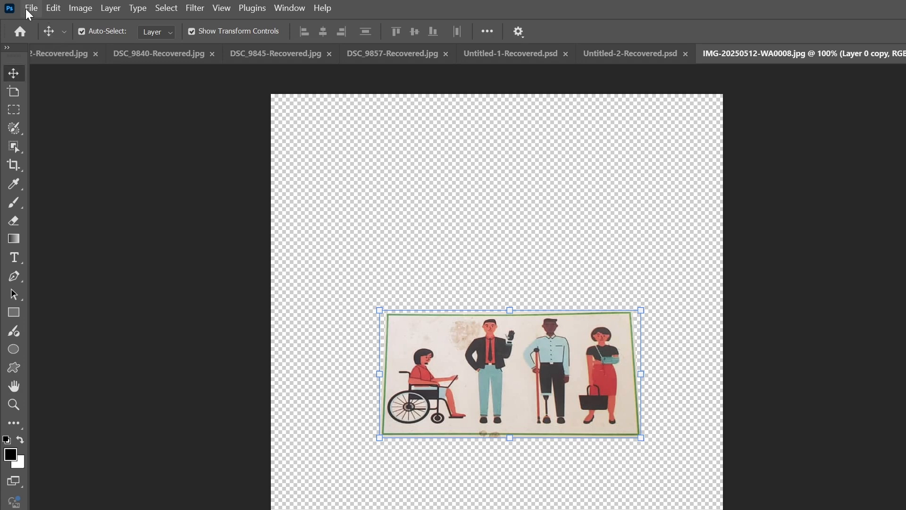
Save a copy of the cut-out illustration as a PNG named KJDFHJFJ in UNN DOCUMENTS, using the large file size option
click(27, 8)
click(112, 189)
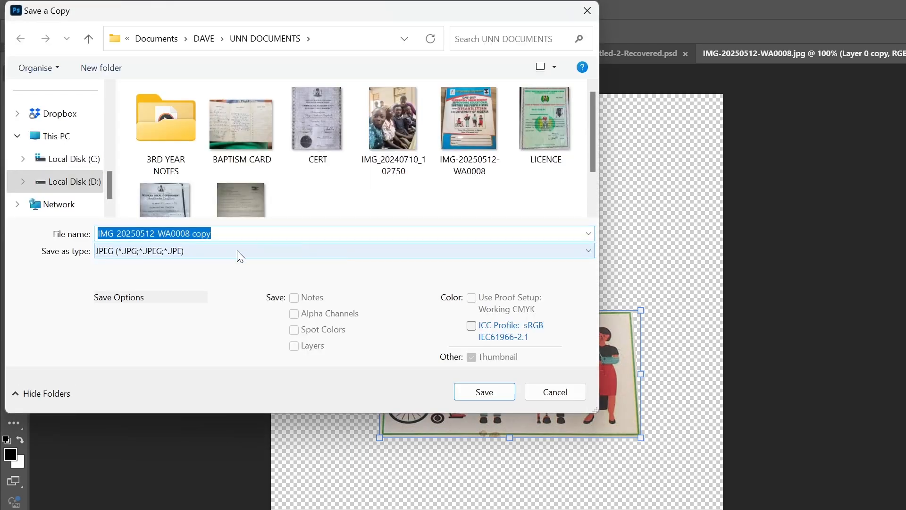
click(237, 250)
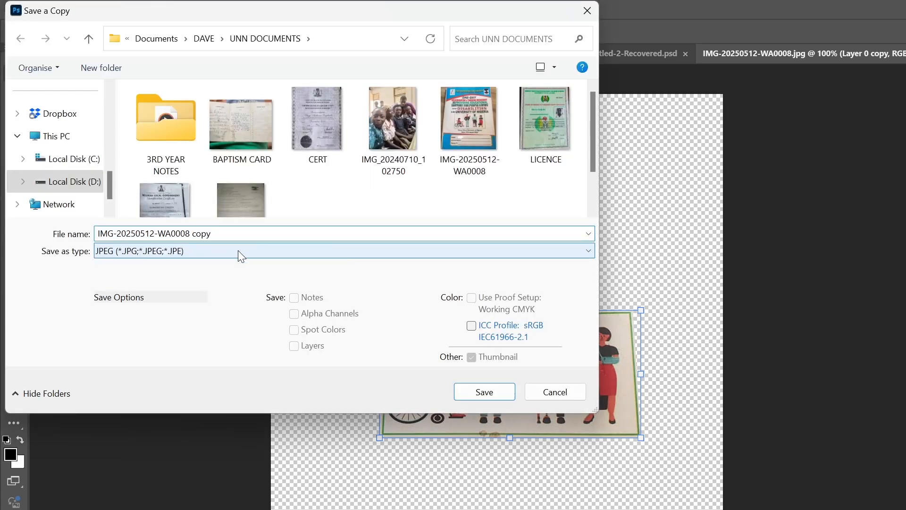
click(225, 471)
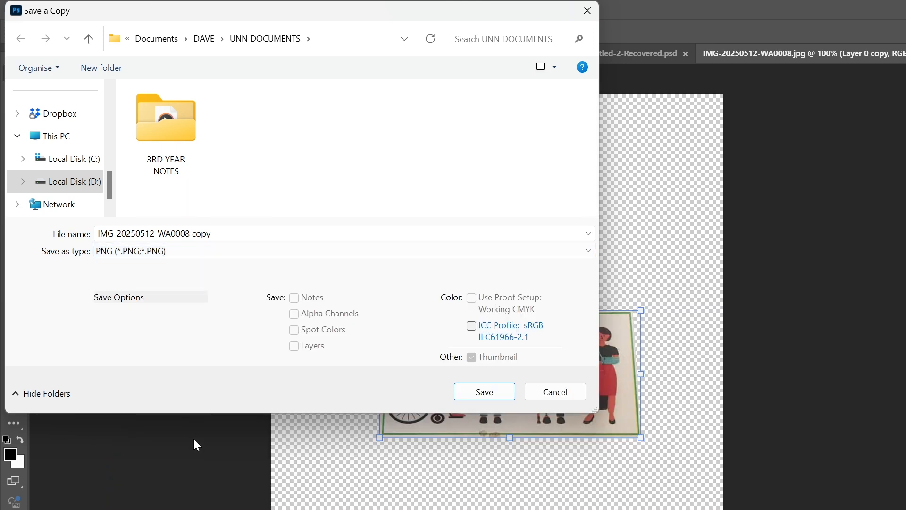
click(313, 229)
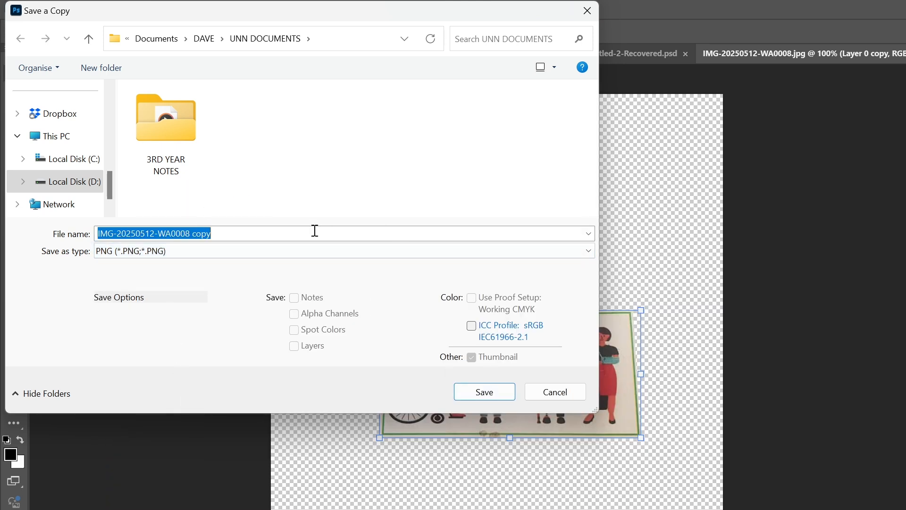
text(KJDFHJFJ)
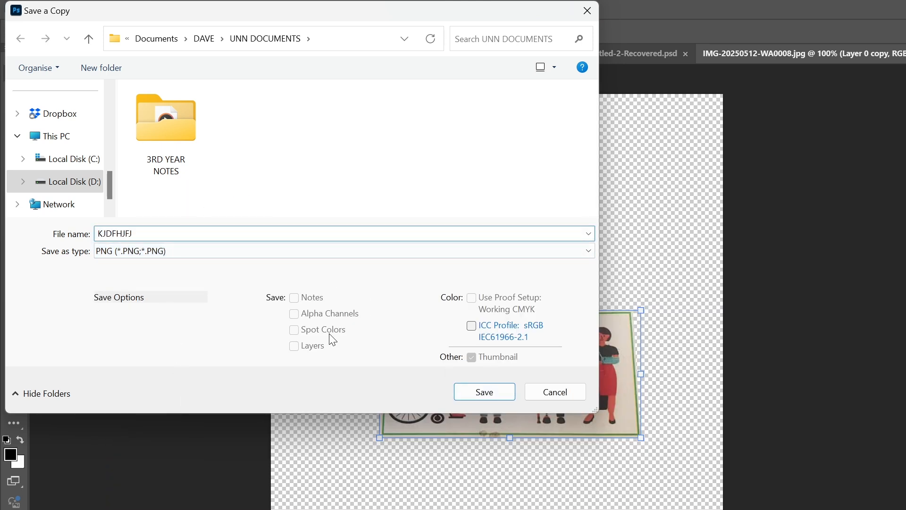
click(481, 396)
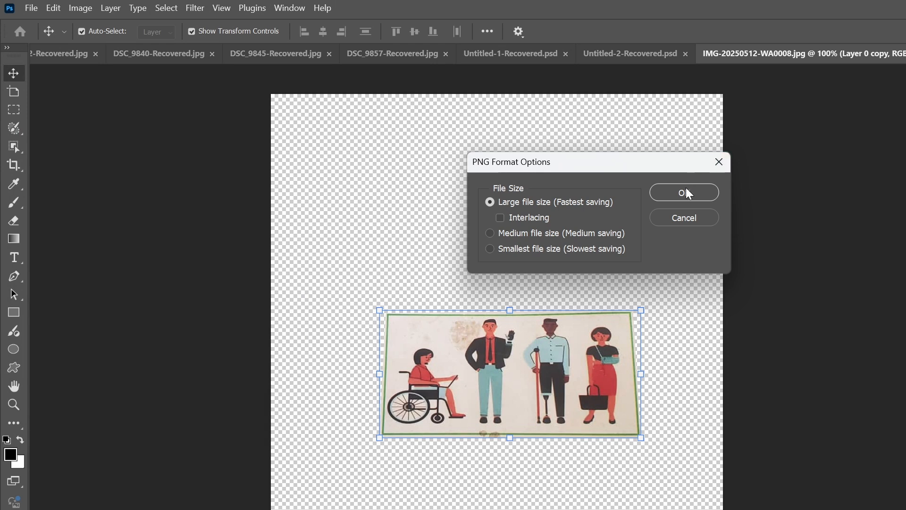
click(689, 192)
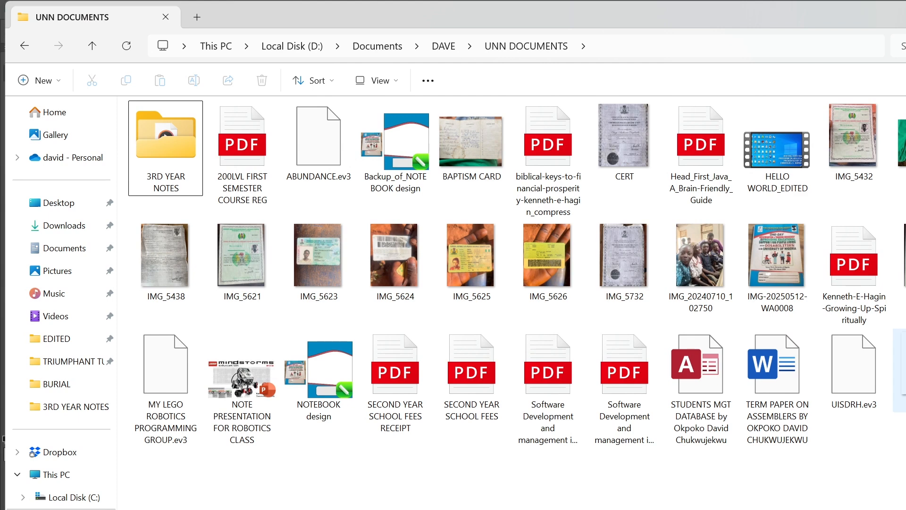
Switch to CorelDRAW and import the saved PNG cut-out from the UNN DOCUMENTS folder onto the notebook cover page
drag(904, 370, 479, 380)
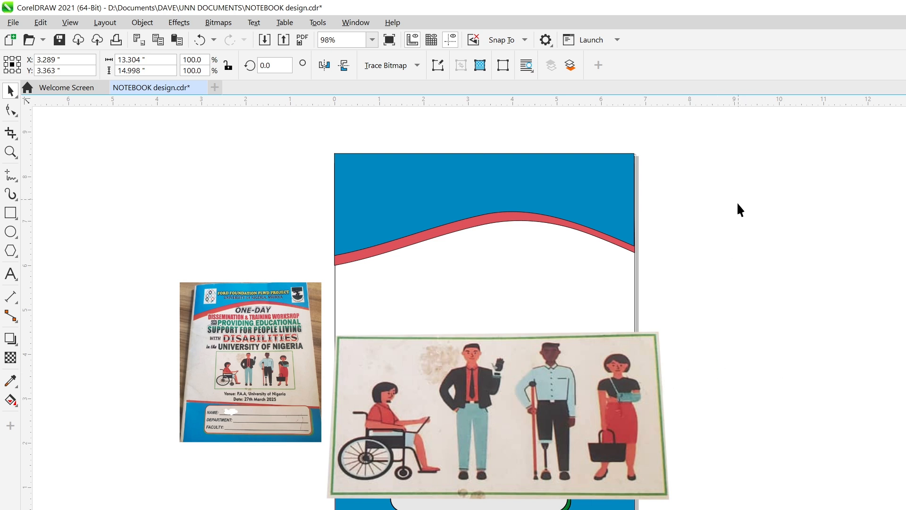
Save the document, scale the imported illustration down to about 39.3%, and place it in the white middle area of the cover
key(ctrl+s)
drag(514, 420, 517, 372)
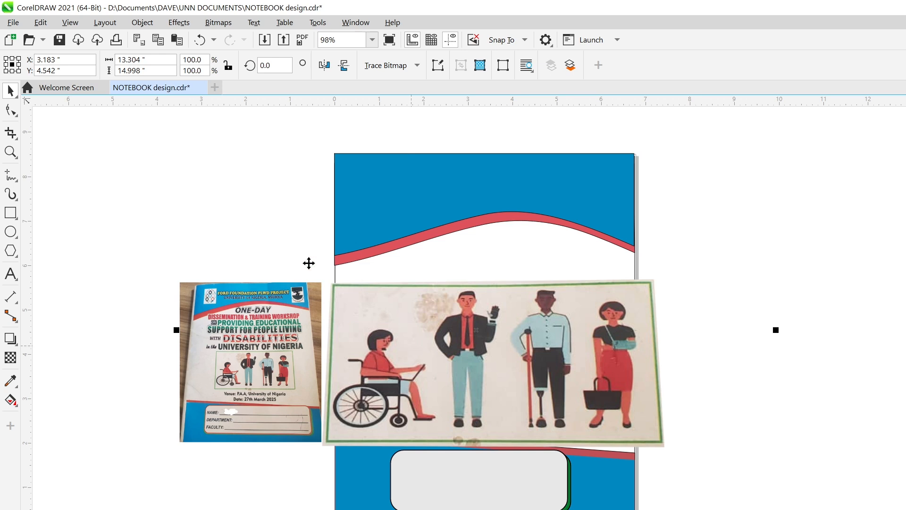
drag(584, 372, 666, 508)
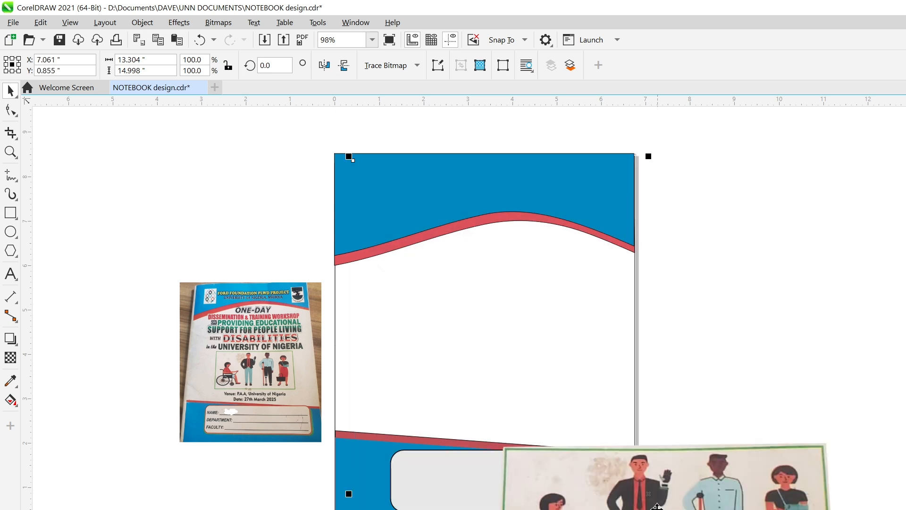
drag(348, 158, 485, 234)
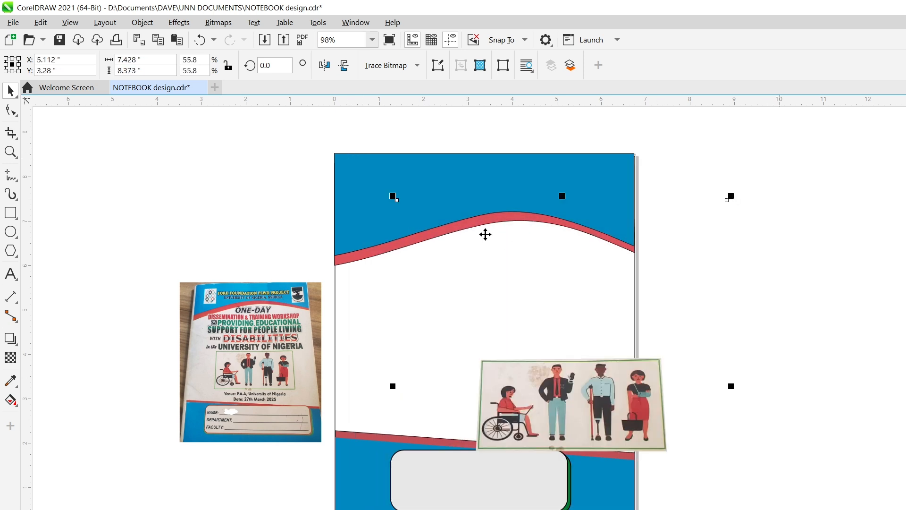
drag(394, 198, 489, 307)
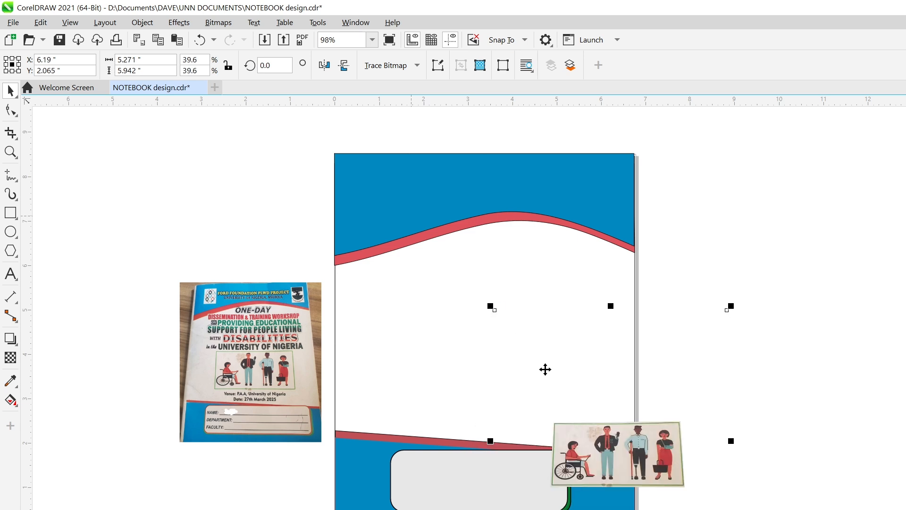
drag(645, 467, 533, 346)
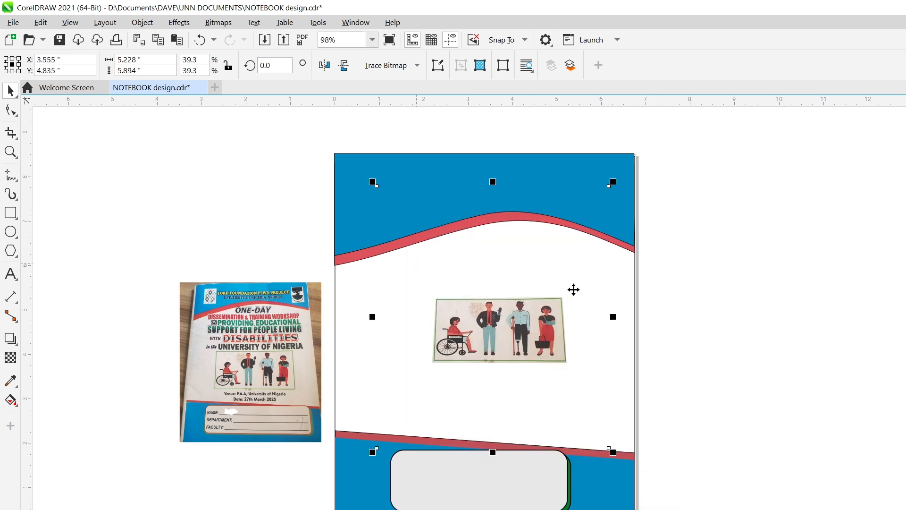
With the Shape tool, pull the illustration's upper and lower bitmap boundaries in to just outside its green frame
click(11, 111)
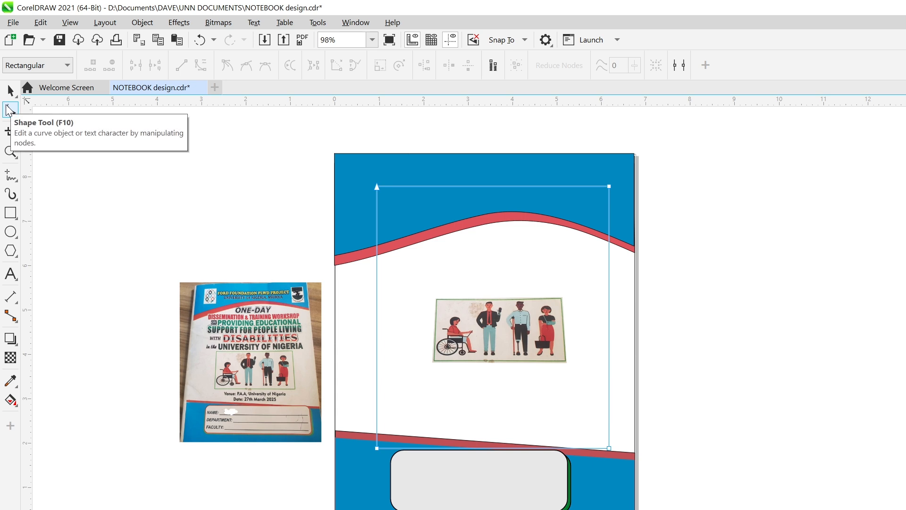
drag(377, 186, 376, 302)
key(ctrl+z)
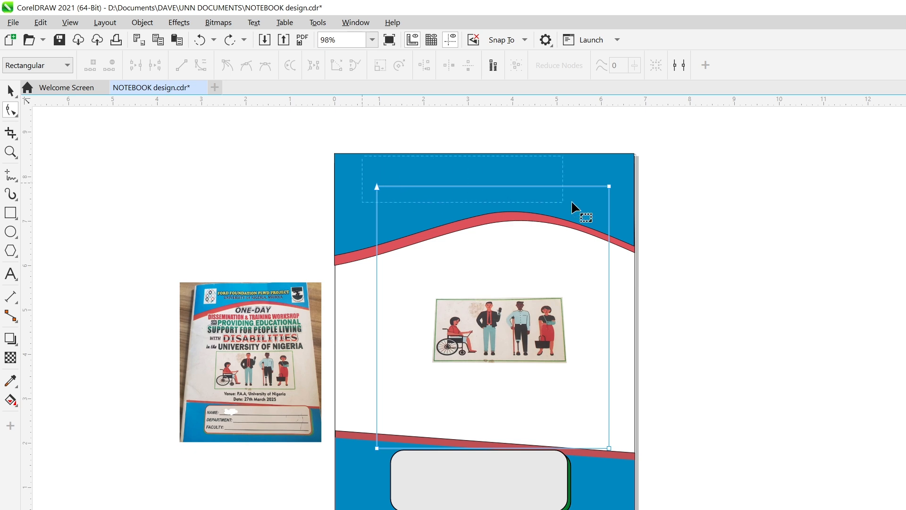
drag(571, 200, 611, 293)
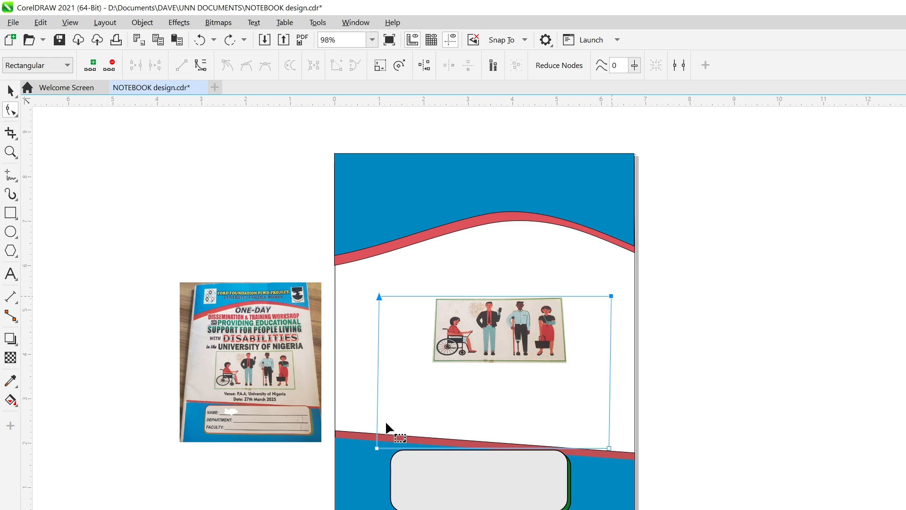
drag(336, 436, 610, 363)
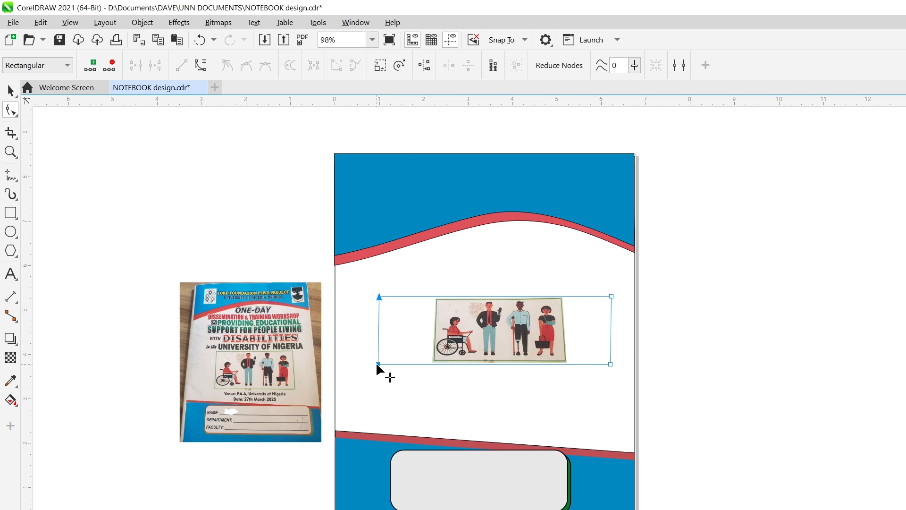
Pull the illustration's left and right corner nodes inward so the bitmap boundary closely fits the green frame
drag(375, 362, 428, 362)
drag(630, 266, 627, 270)
drag(609, 364, 567, 363)
click(578, 293)
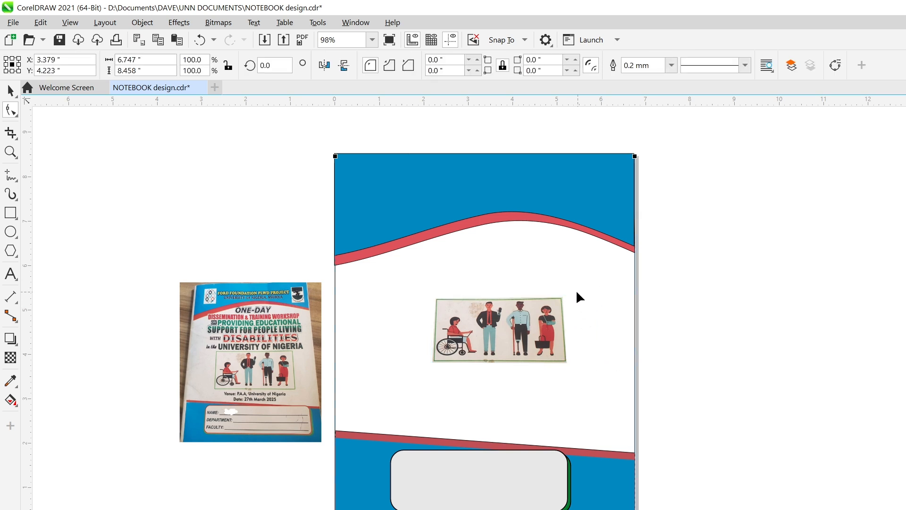
click(548, 322)
drag(567, 296, 563, 296)
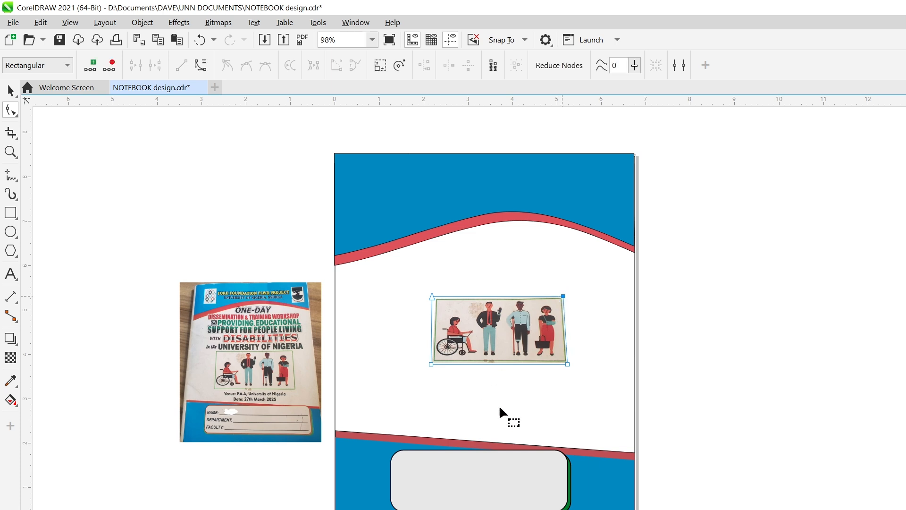
drag(431, 296, 434, 296)
Move the trimmed illustration slightly lower, centre it horizontally on the cover, and deselect it
click(10, 90)
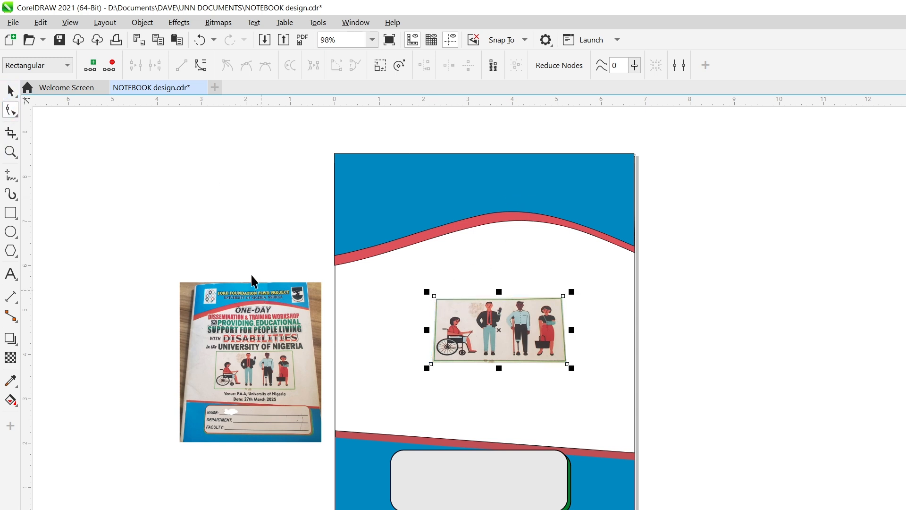
drag(496, 330, 490, 352)
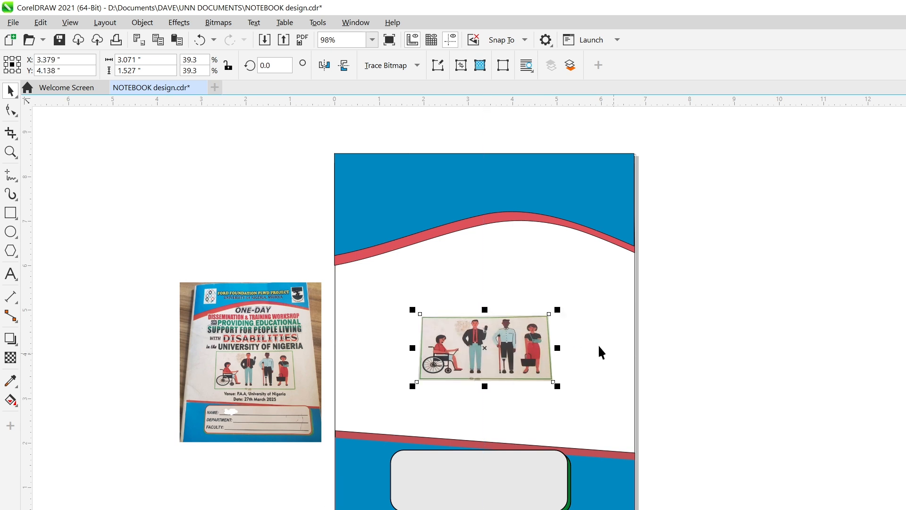
click(687, 286)
Try filling the white cover background with a beige sampled from the reference photo, and undo the fill
click(633, 344)
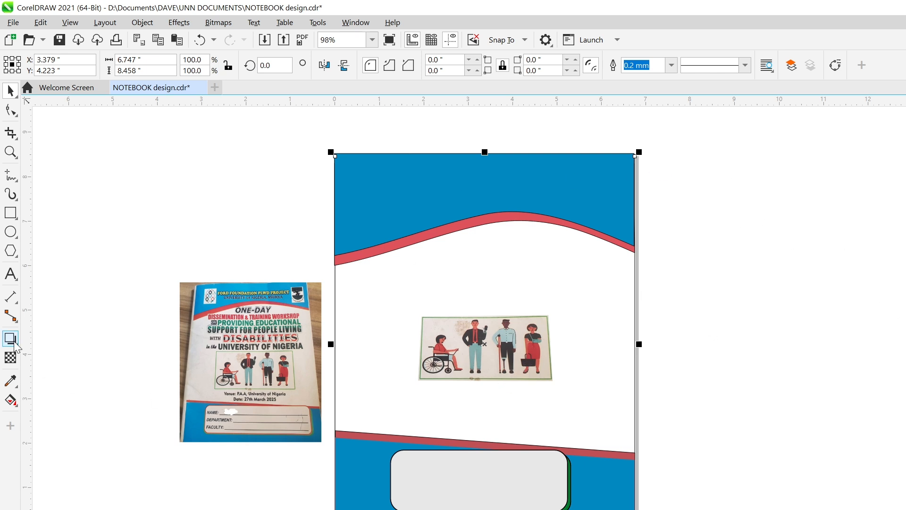
click(10, 380)
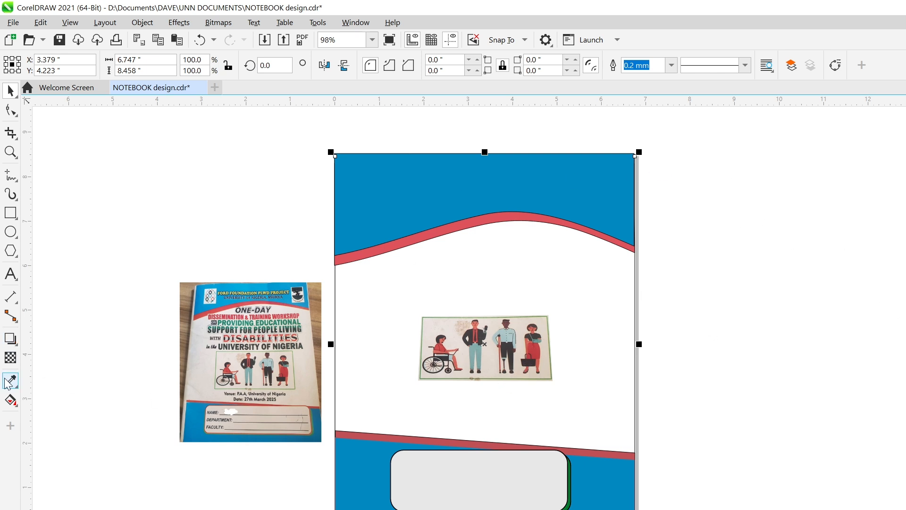
click(307, 376)
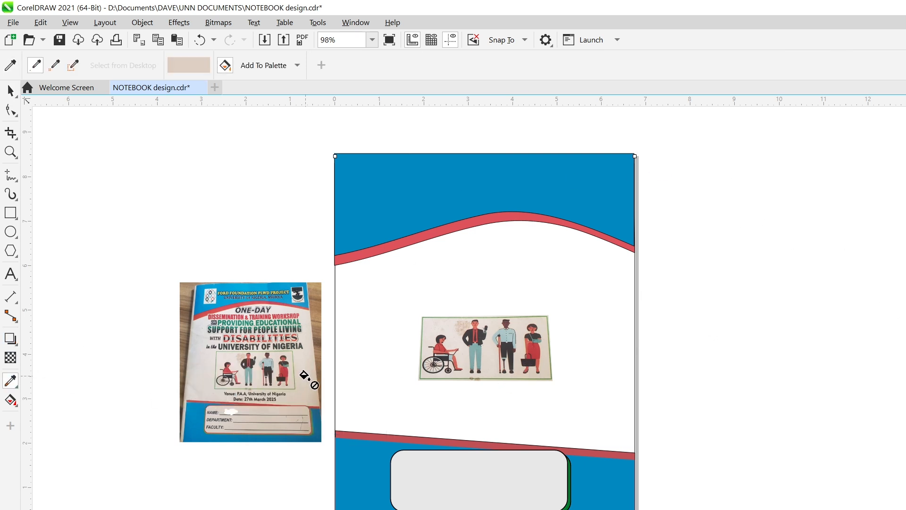
click(376, 311)
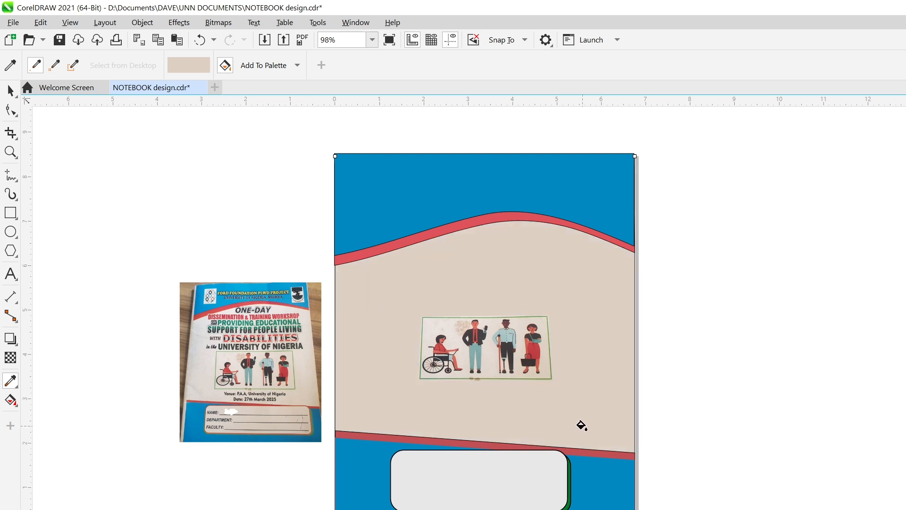
key(ctrl+z)
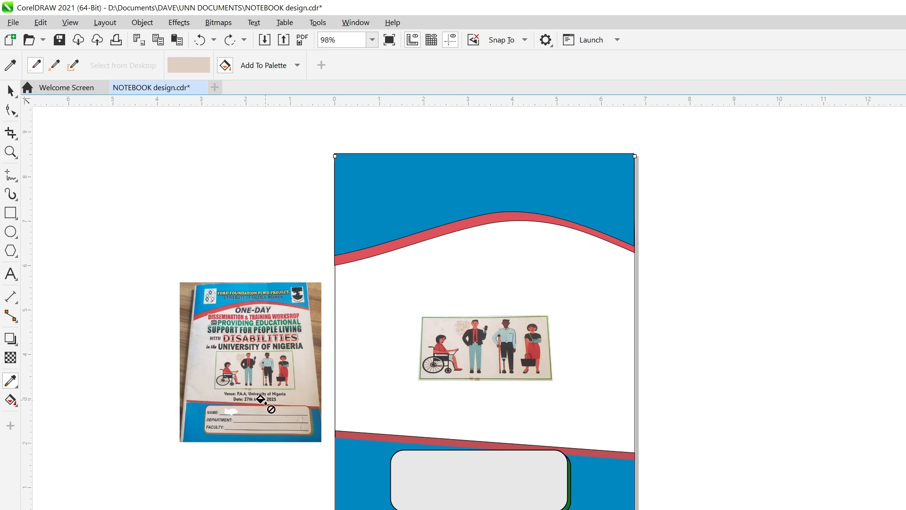
click(11, 89)
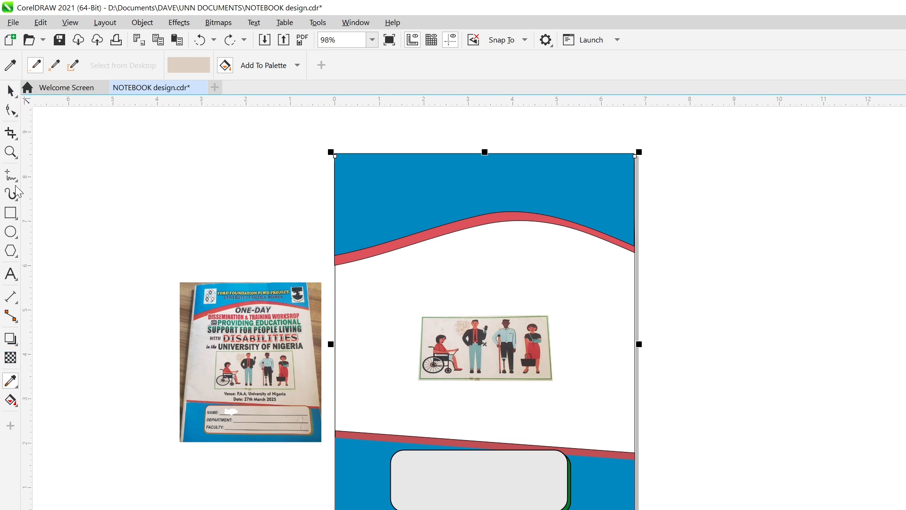
Fill the white cover background with the light beige sampled from the placed illustration's own background
click(10, 380)
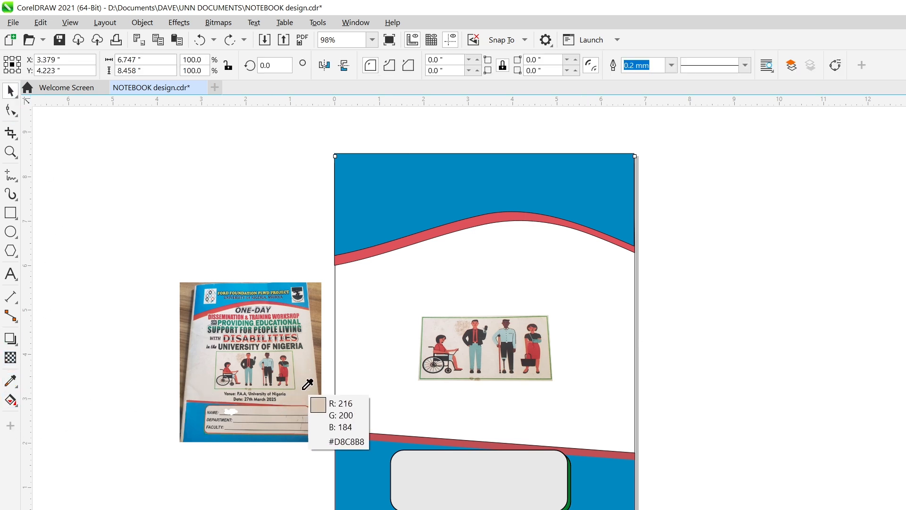
click(490, 365)
click(342, 297)
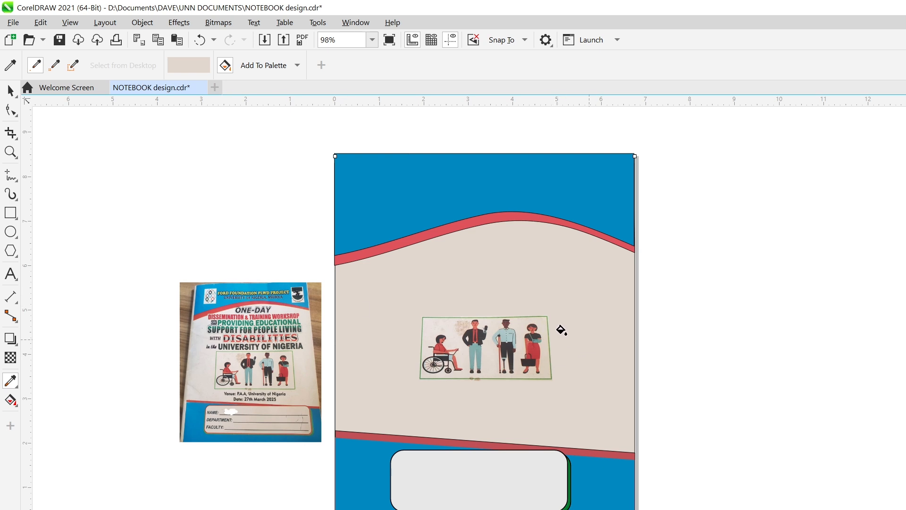
click(11, 89)
click(87, 188)
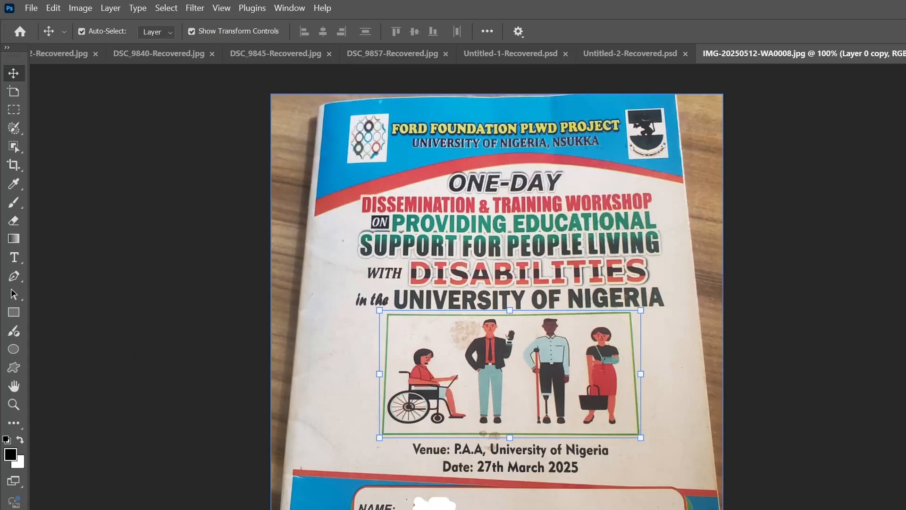
Switch to Photoshop, duplicate the original full photo layer, Layer 0, and select the new copy for editing
click(188, 210)
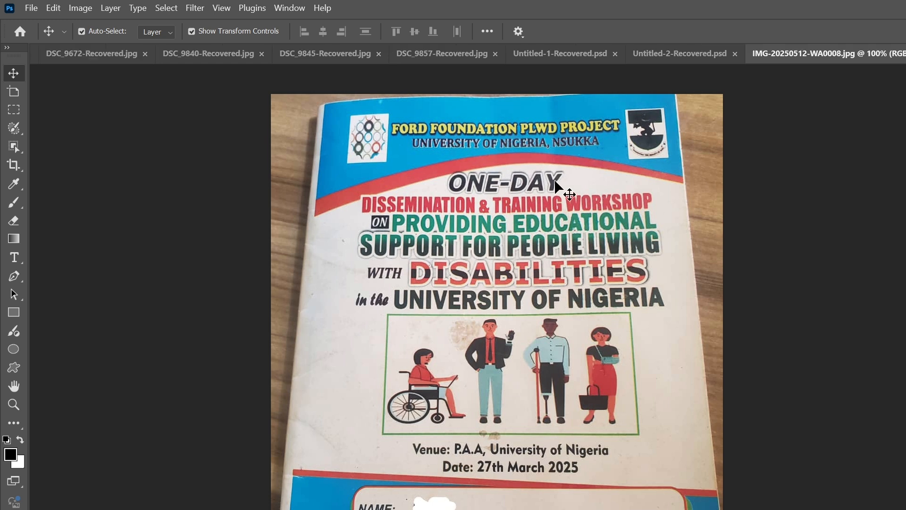
click(496, 496)
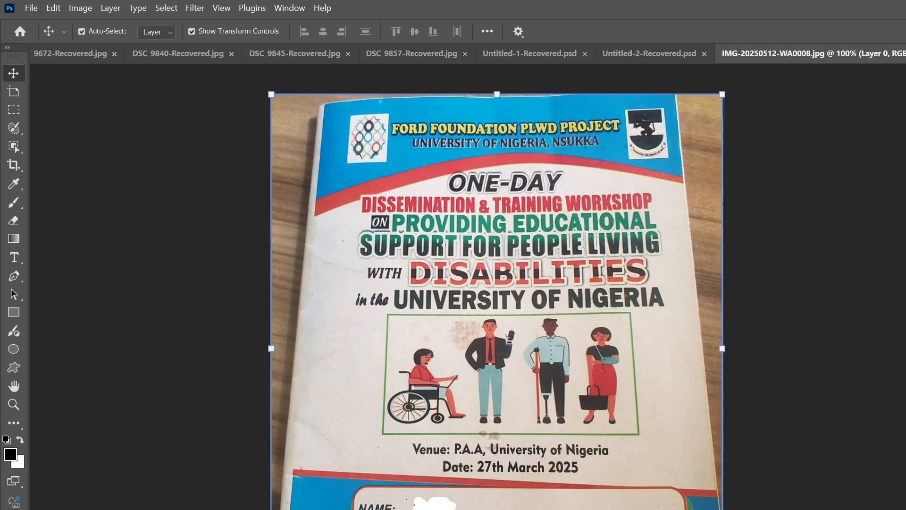
key(ctrl+j)
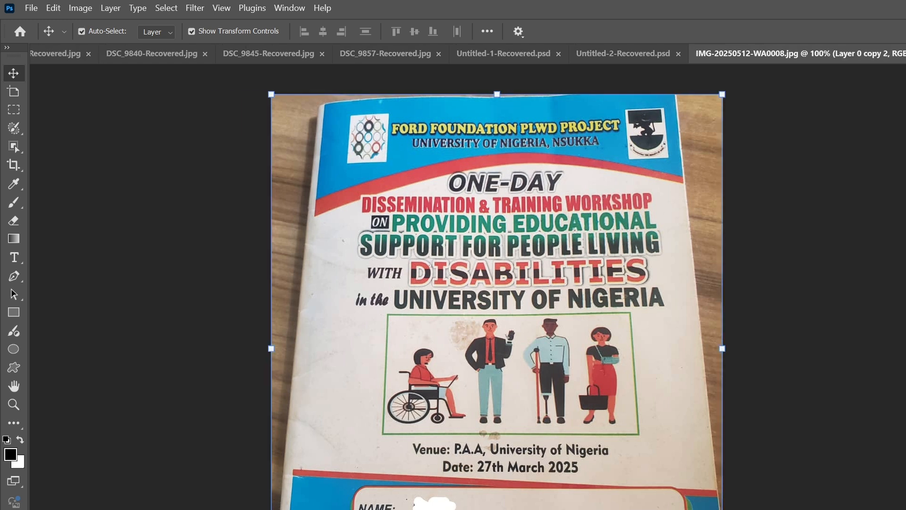
click(509, 374)
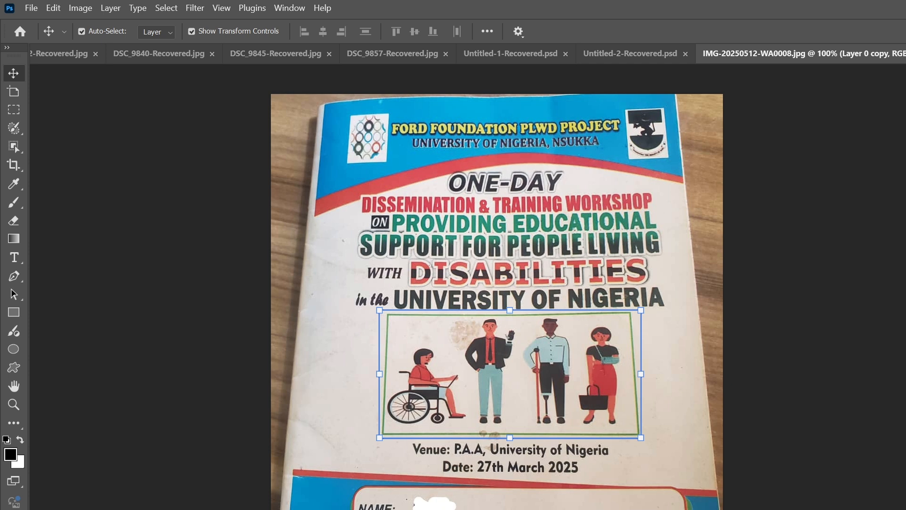
click(496, 245)
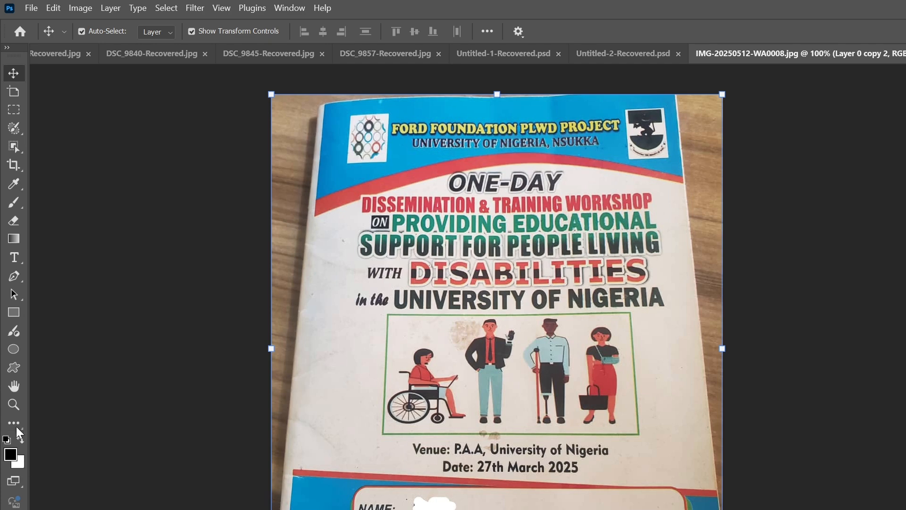
Outline the university crest in the photo's upper-right corner with a closed four-sided Polygonal Lasso selection
key(l)
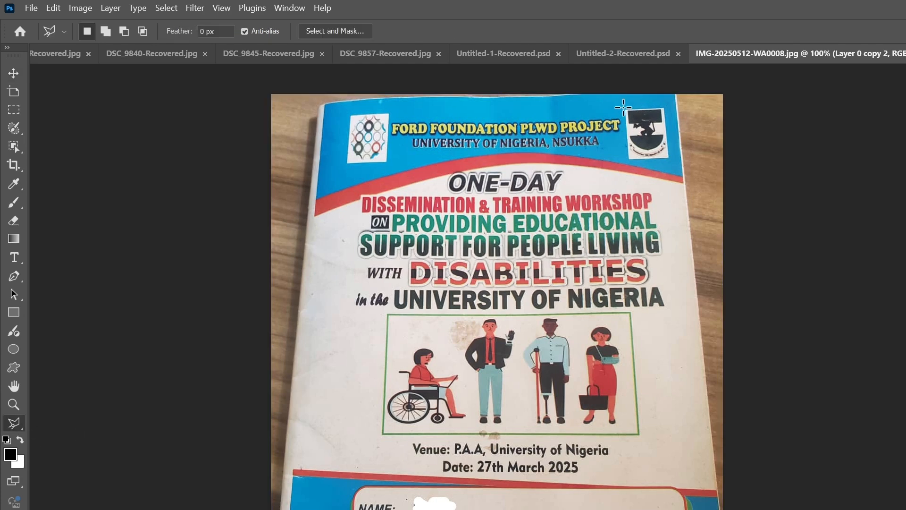
click(626, 107)
click(630, 162)
click(670, 159)
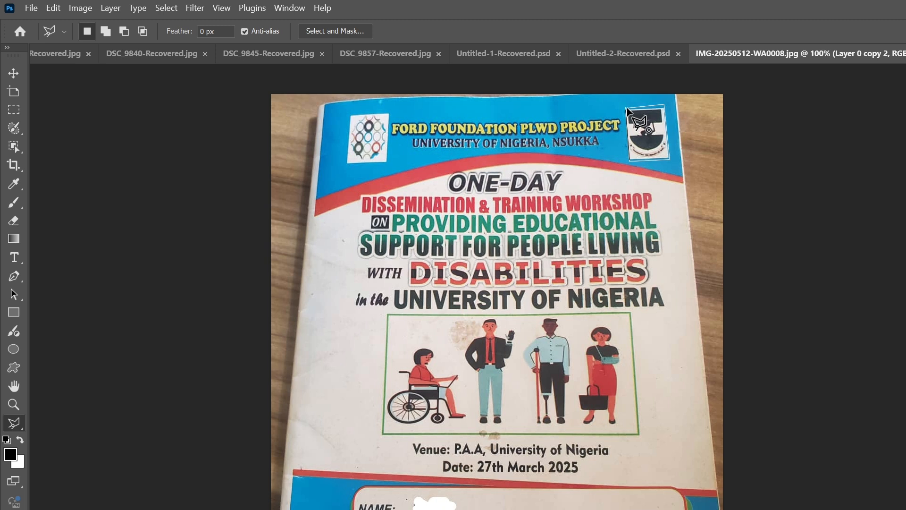
Invert the selection, delete everything around the university crest on the duplicated layer, and deselect
right_click(642, 134)
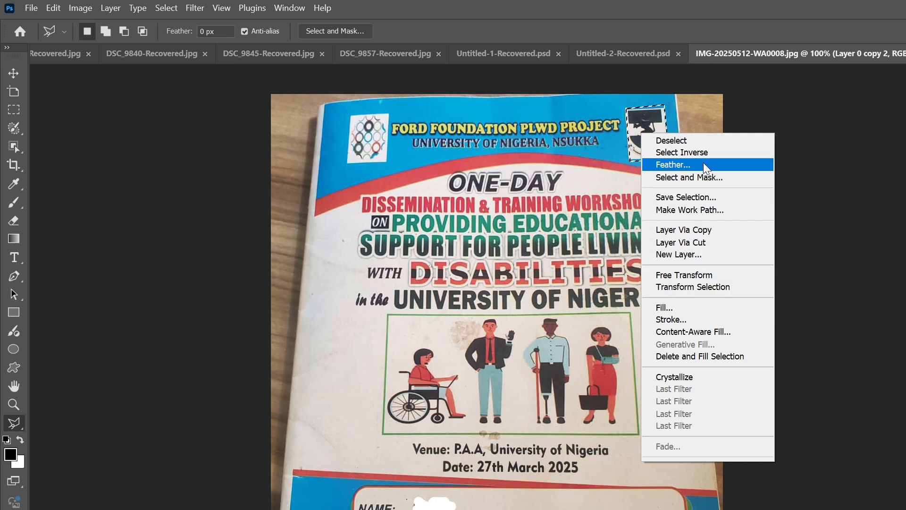
click(689, 152)
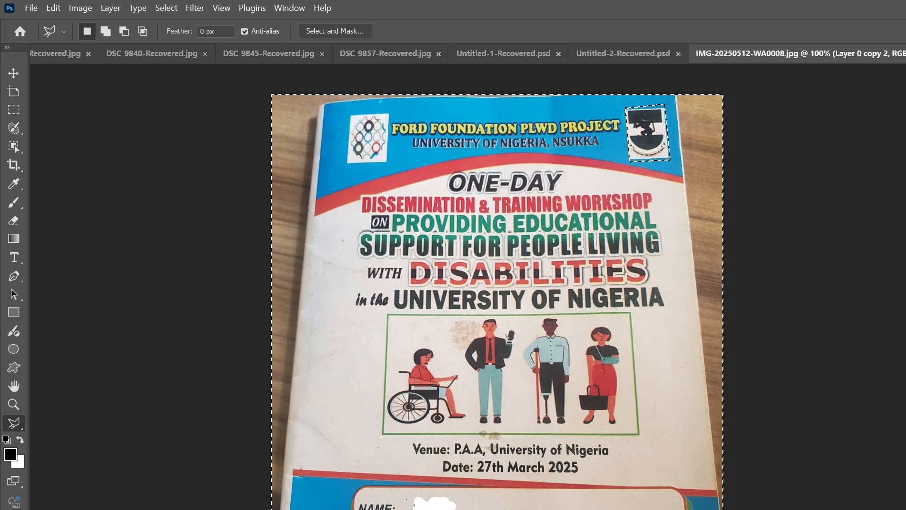
key(Delete)
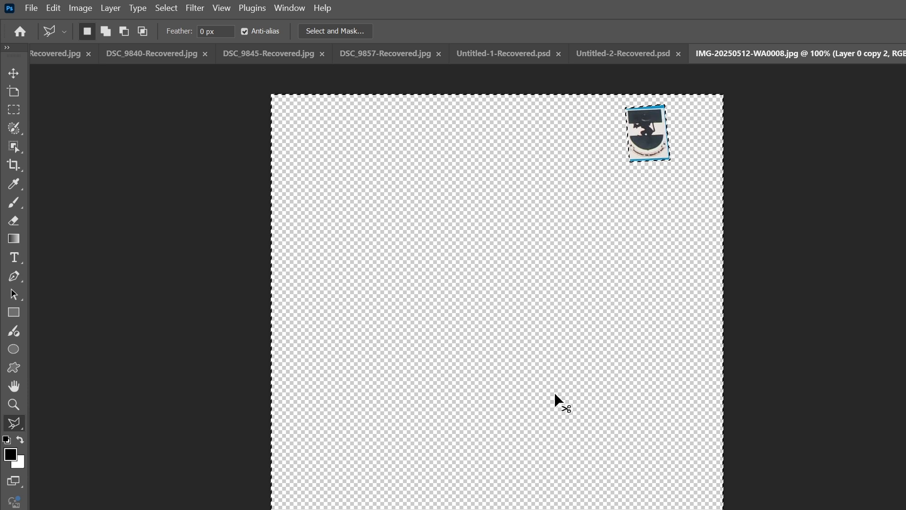
key(ctrl+d)
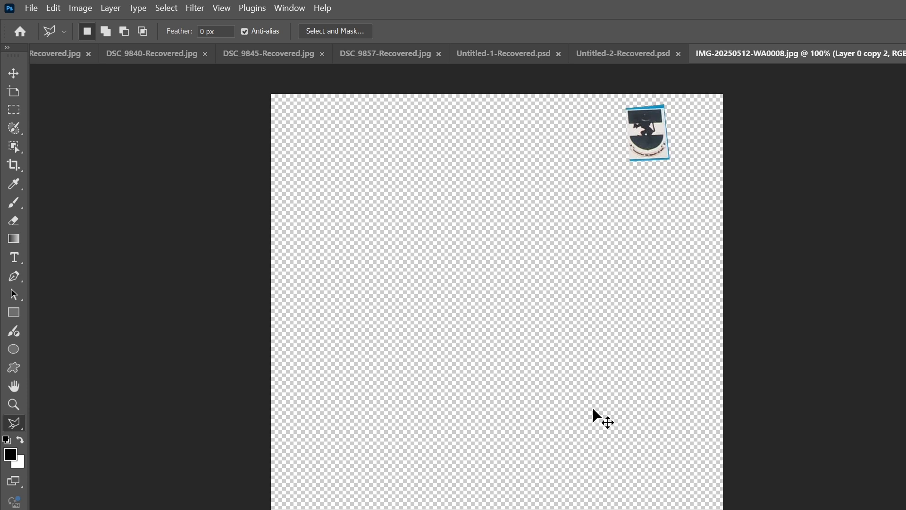
Save a copy of the isolated university crest as a PNG named GDFGGFD, using the large file size option
click(14, 72)
click(29, 12)
mouse_move(80, 8)
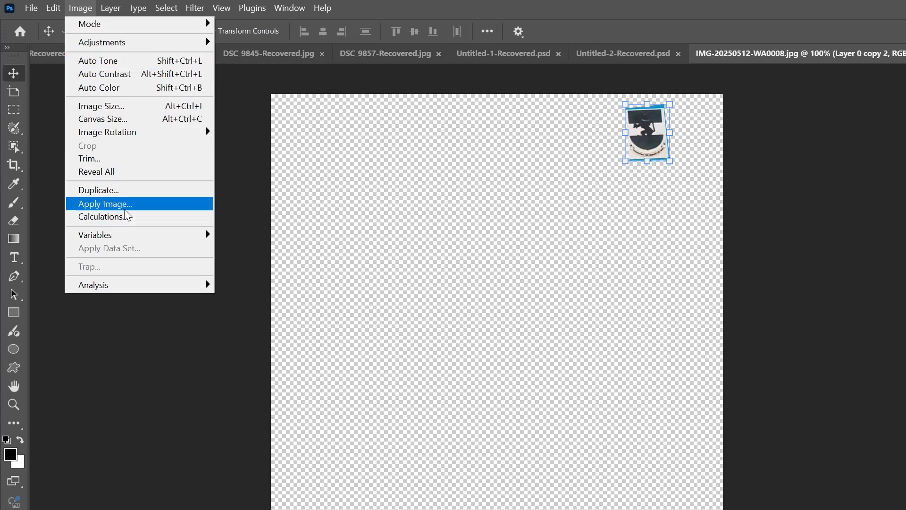
mouse_move(31, 8)
click(82, 189)
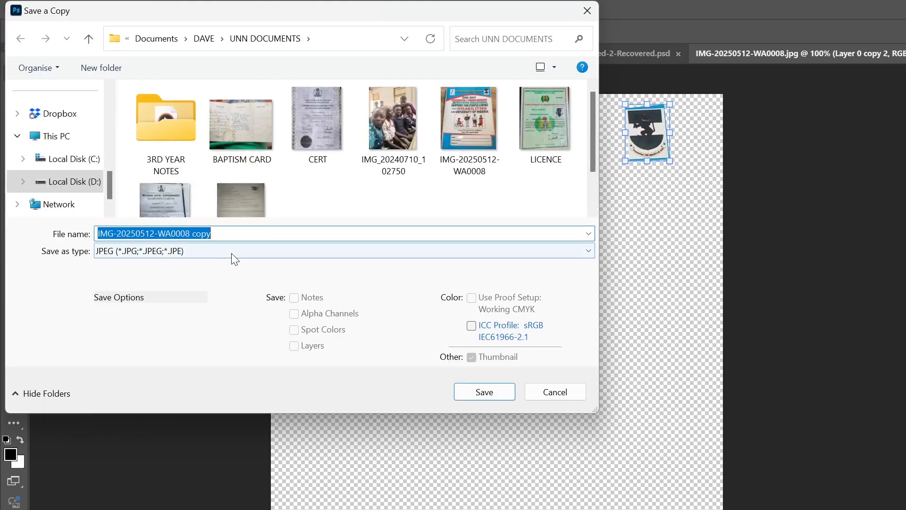
click(231, 251)
click(216, 464)
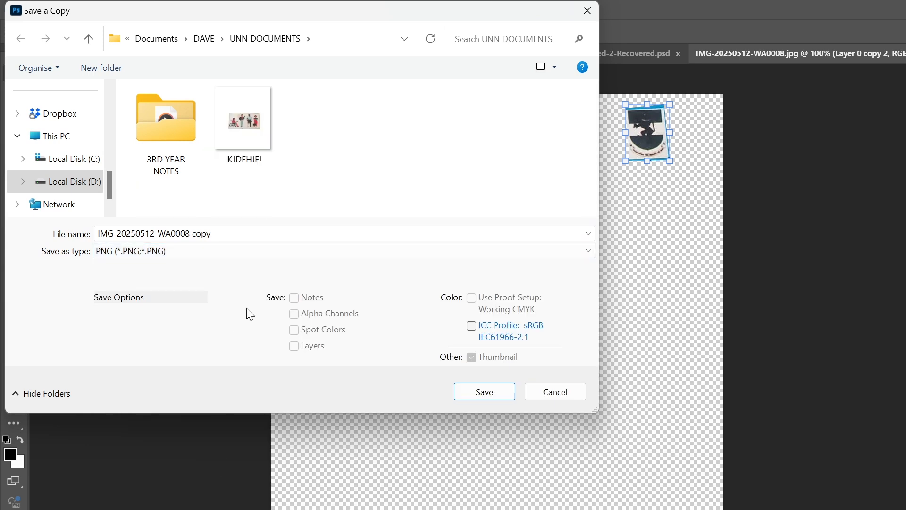
triple_click(227, 235)
text(GDFGGFD)
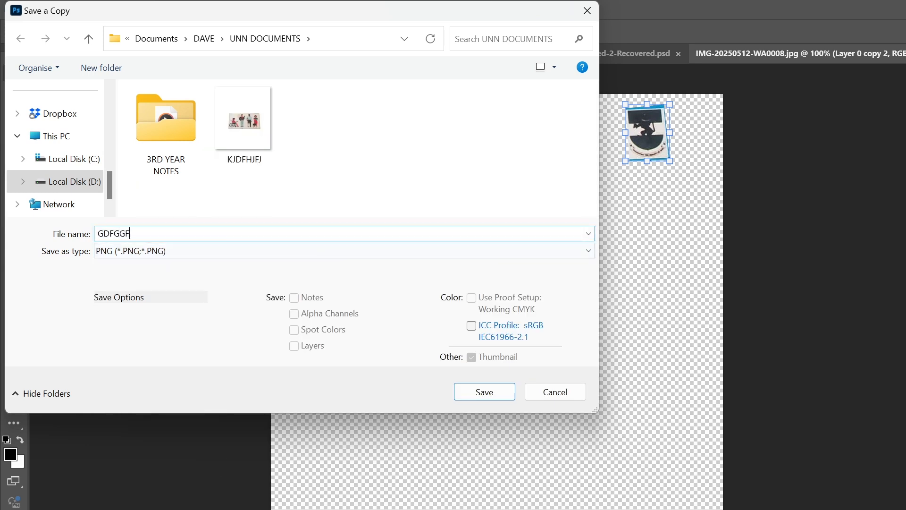
click(485, 396)
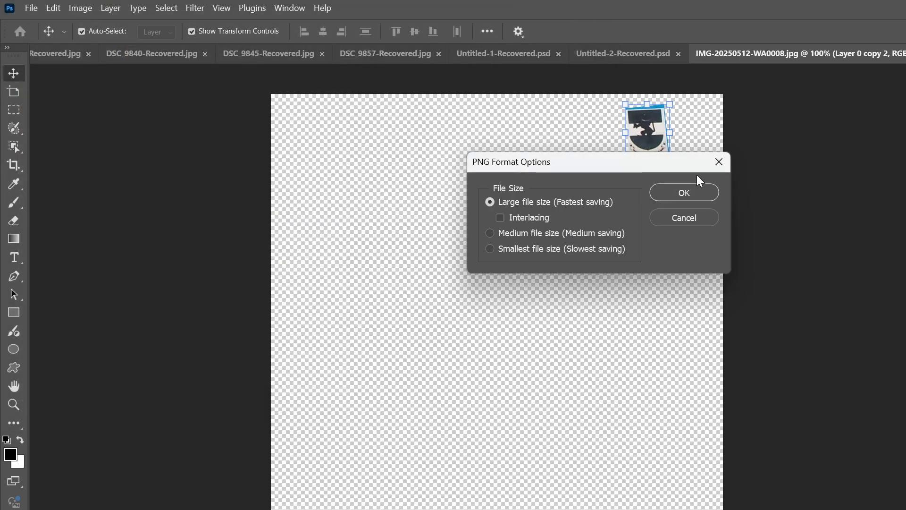
click(692, 195)
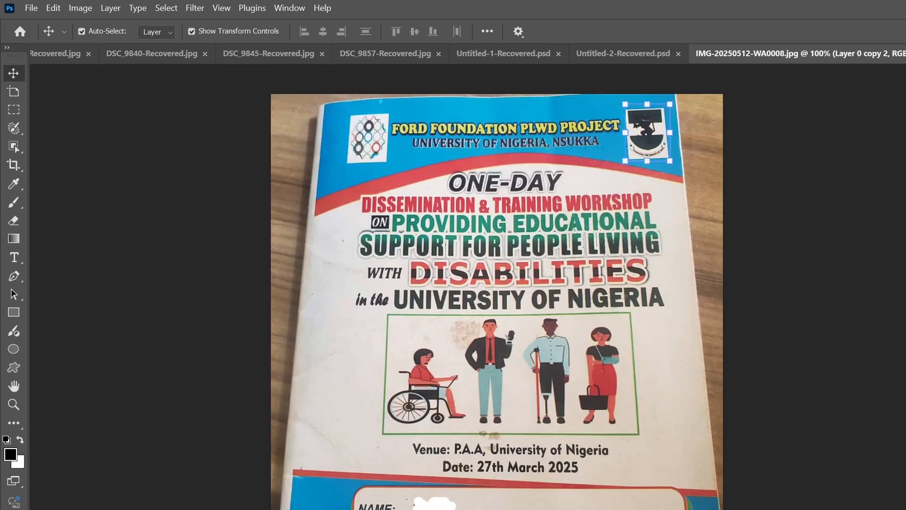
Duplicate the original photo layer, Layer 0, and outline the circles logo beside the cover's heading with a closed four-sided Polygonal Lasso selection
key(ctrl)
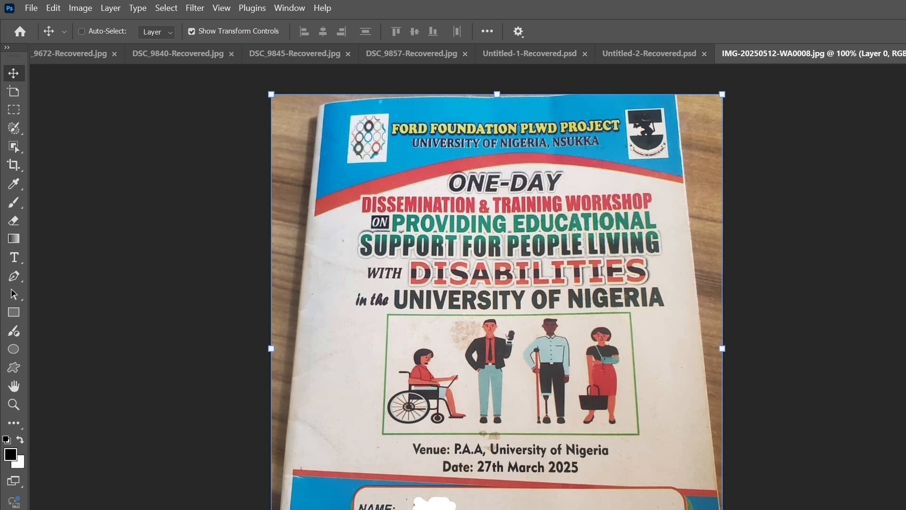
key(ctrl+j)
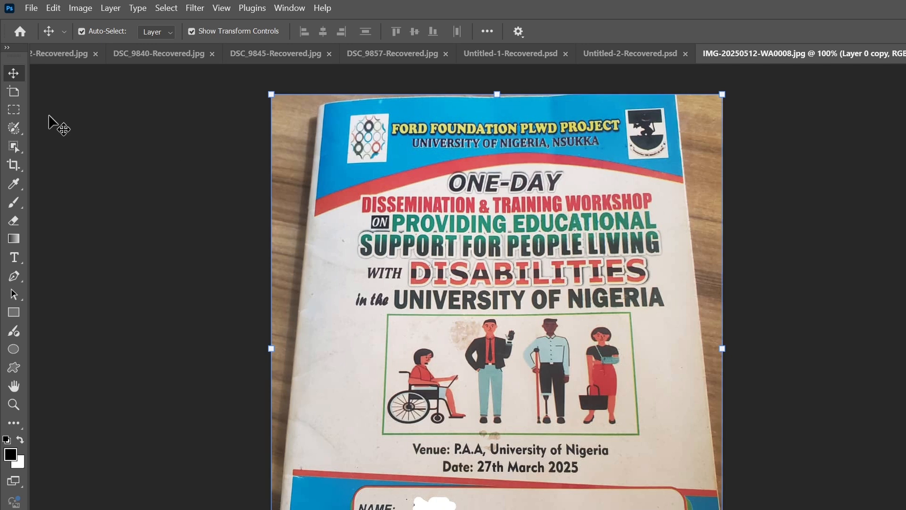
key(l)
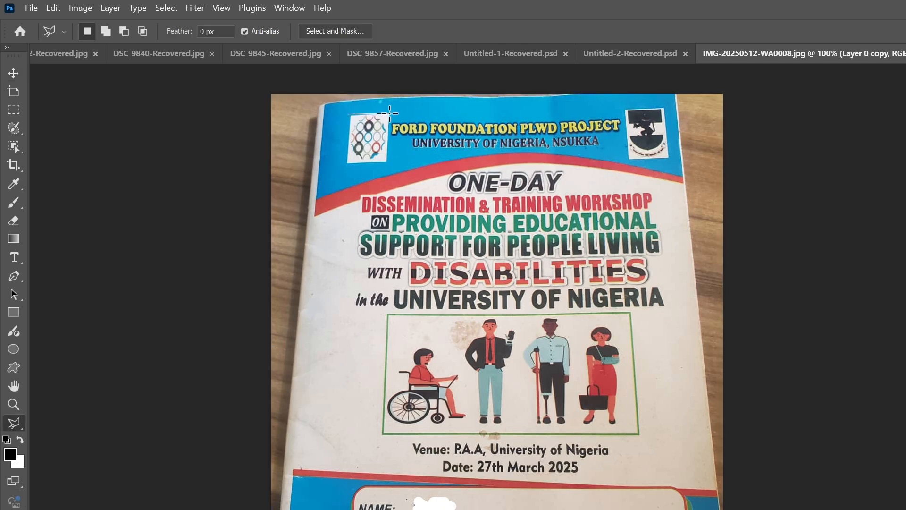
click(389, 113)
click(387, 164)
click(346, 164)
double_click(349, 114)
Invert the selection, delete everything around the circles logo on the duplicated layer, and deselect
right_click(340, 145)
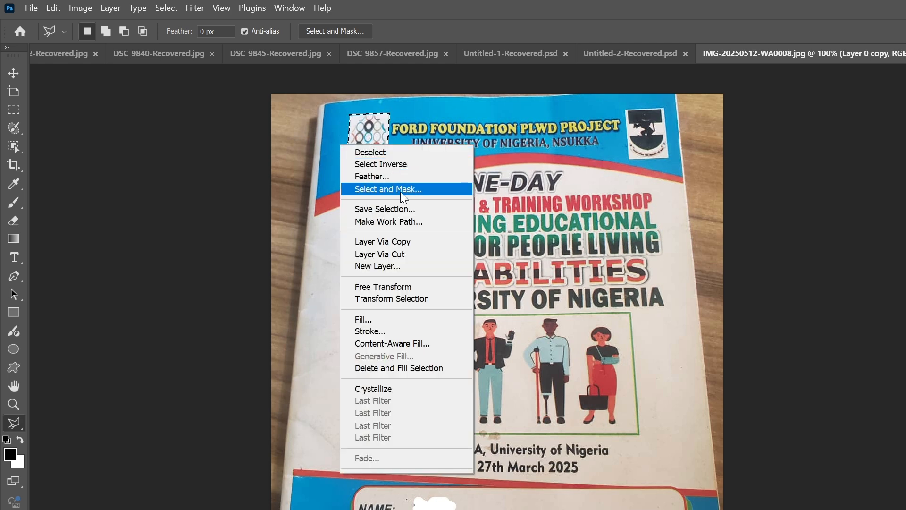
click(400, 165)
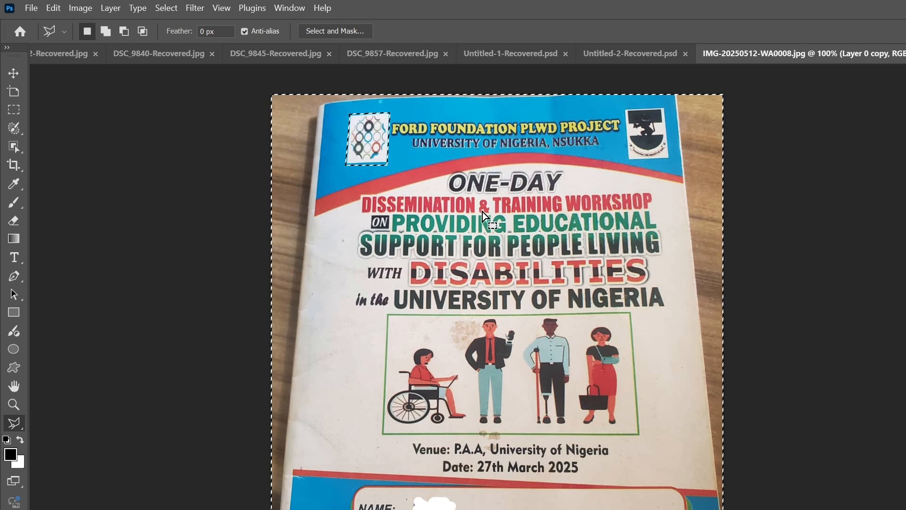
key(Delete)
key(ctrl+d)
Save a copy of the isolated circles logo as a PNG named FDFGGFH, using the large file size option
click(13, 73)
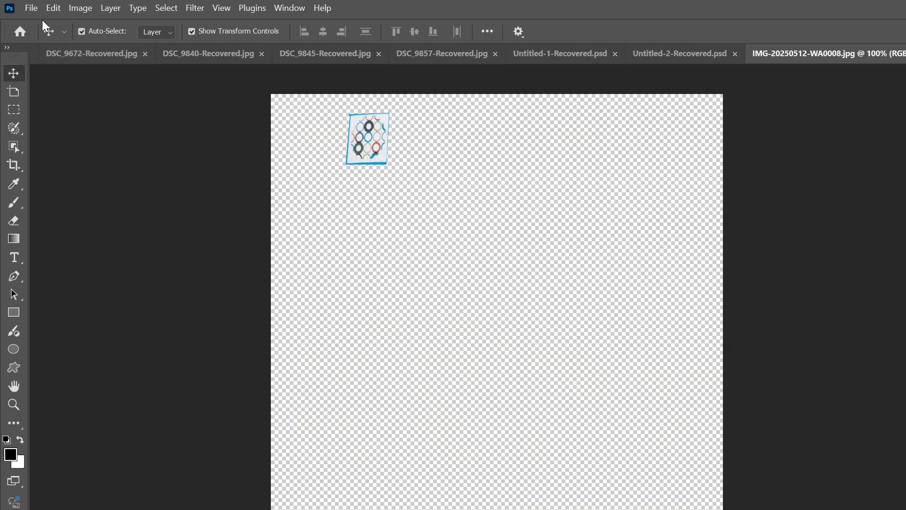
click(29, 9)
click(109, 189)
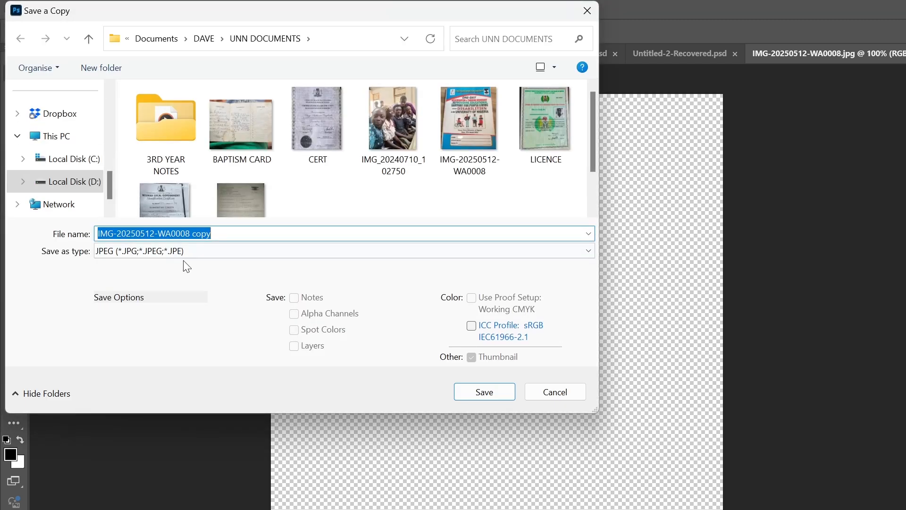
click(185, 252)
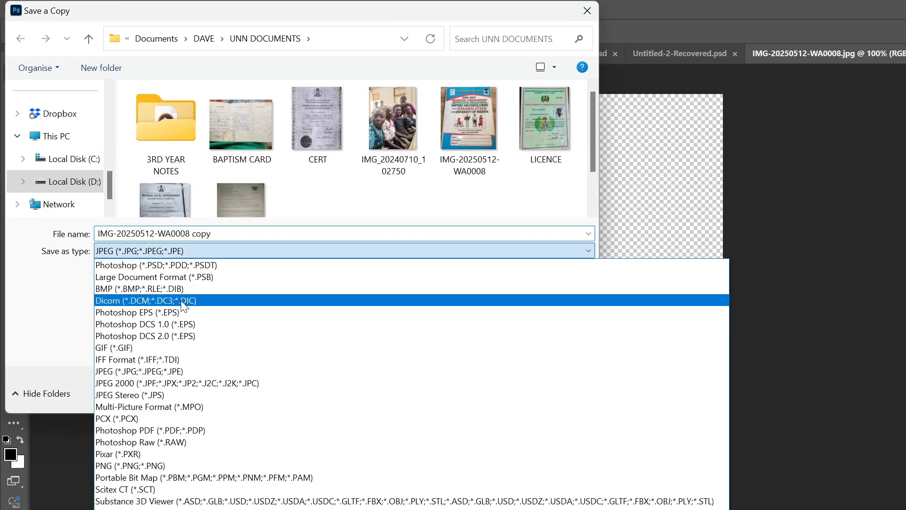
click(210, 465)
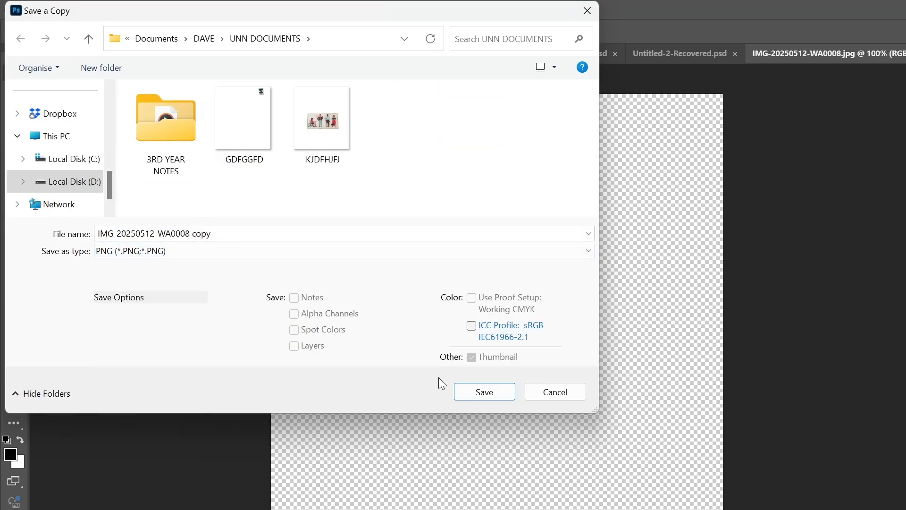
double_click(289, 238)
text(FDFGGF)
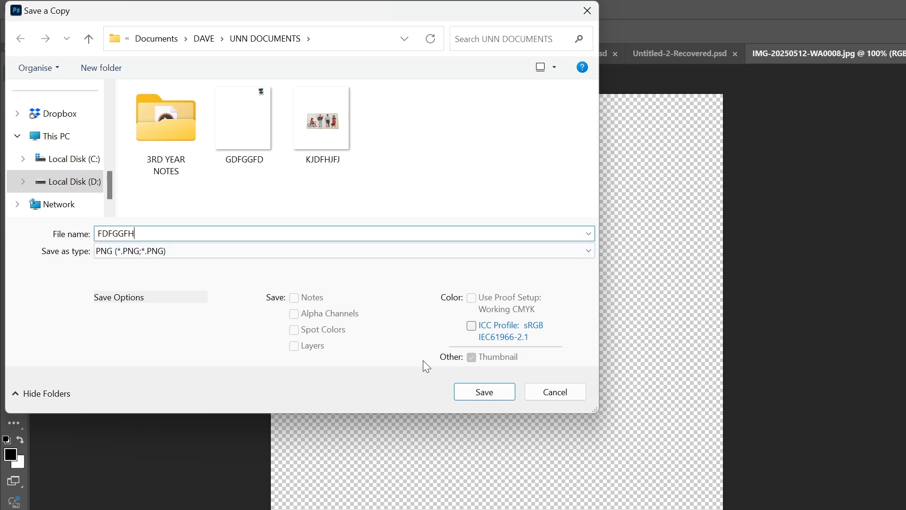
text(H)
click(479, 392)
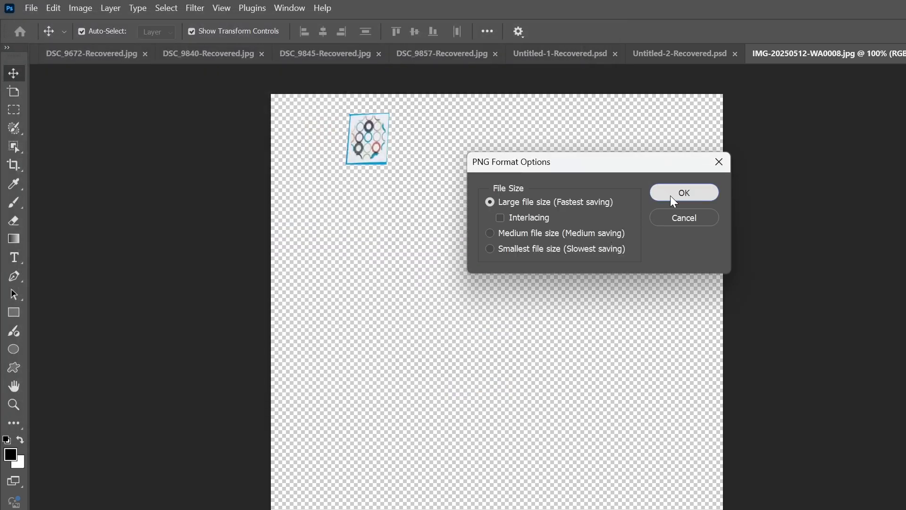
click(683, 193)
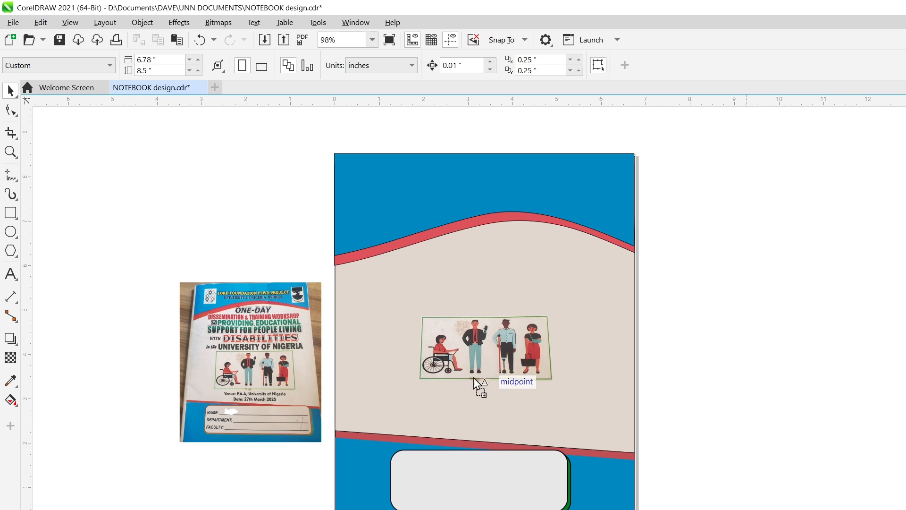
Switch to CorelDRAW, place the exported logo images in the notebook design, and move the circles logo above the reference photo
click(456, 363)
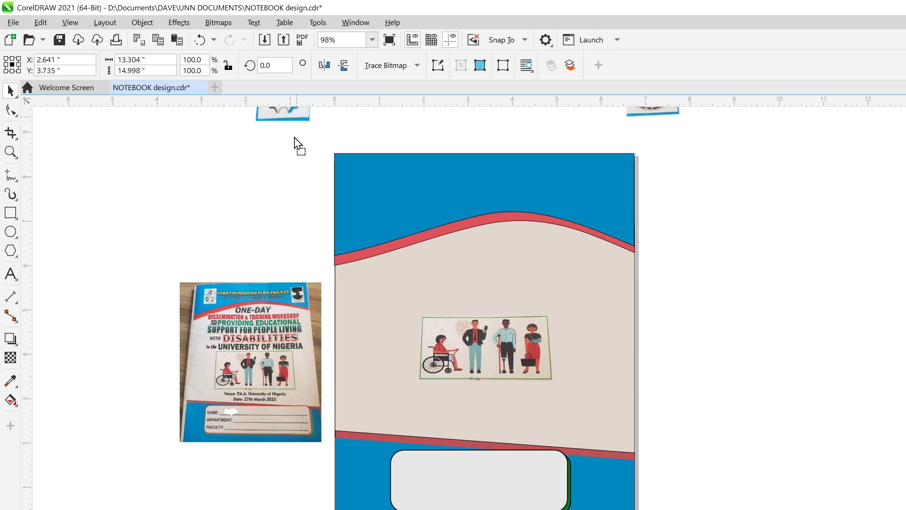
drag(294, 138, 289, 263)
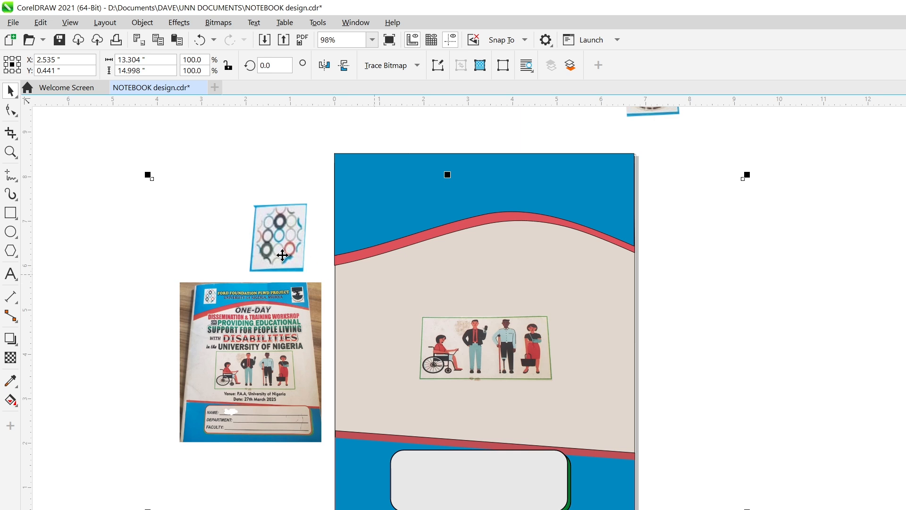
click(80, 201)
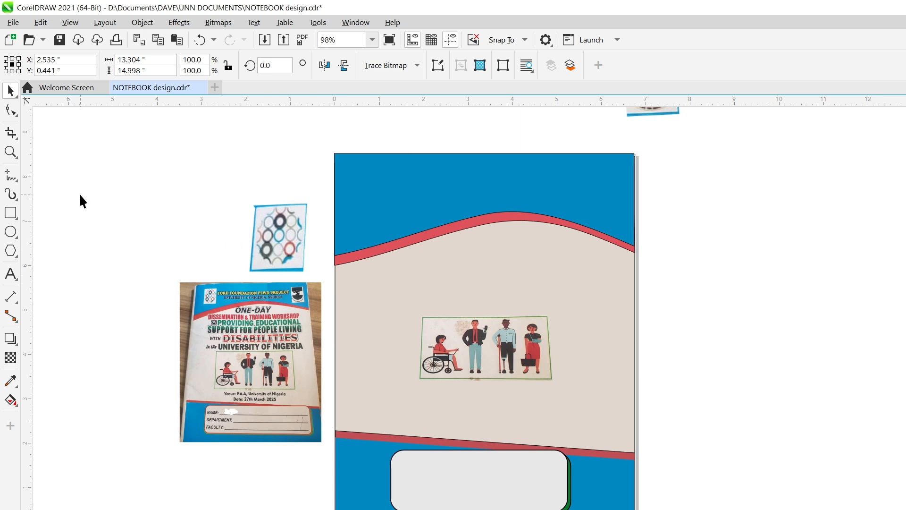
Scale the circles logo image down to 55% and place the logo on the cover's blue header
click(290, 262)
drag(150, 179, 293, 338)
drag(380, 376, 371, 282)
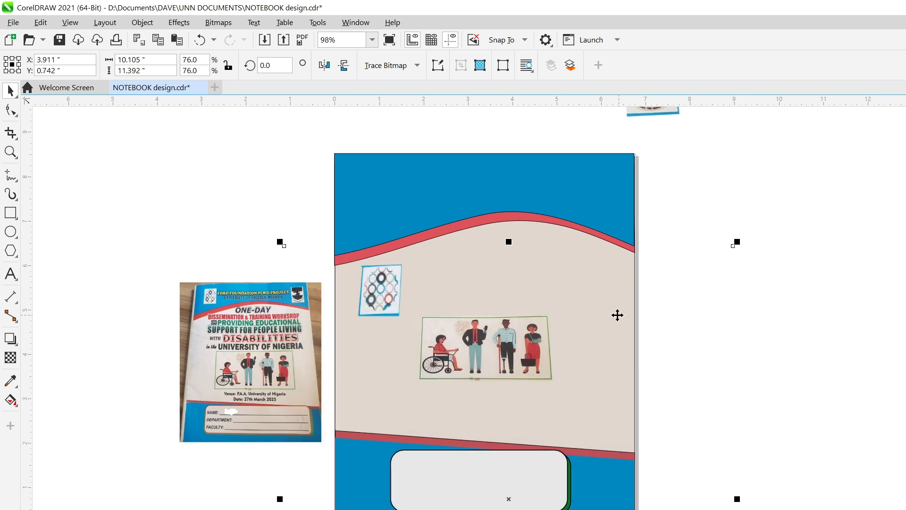
drag(279, 243, 415, 338)
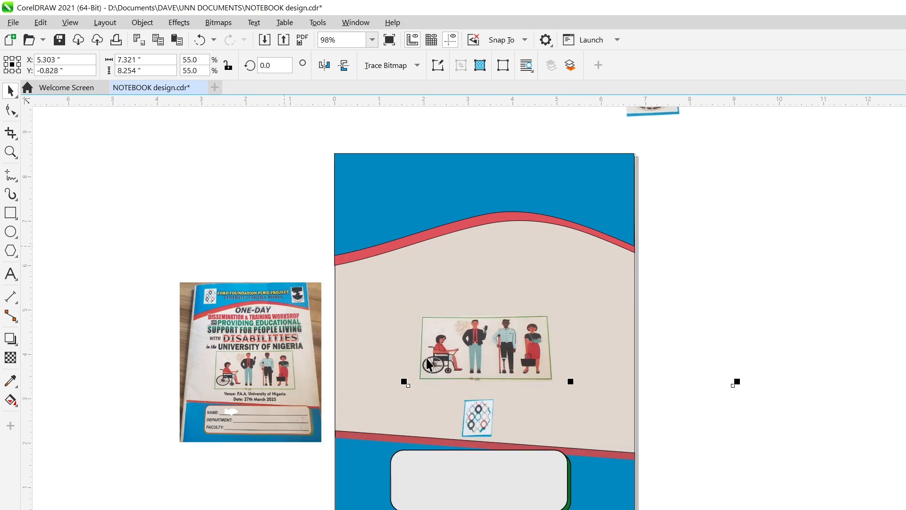
drag(474, 418, 403, 185)
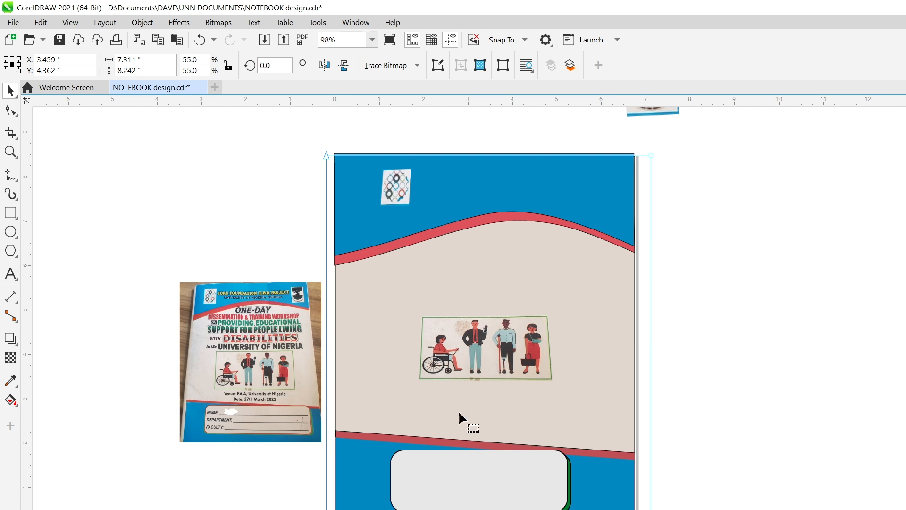
Crop the circles logo bitmap with the Shape tool by pulling its four boundary nodes in close around the logo
key(F10)
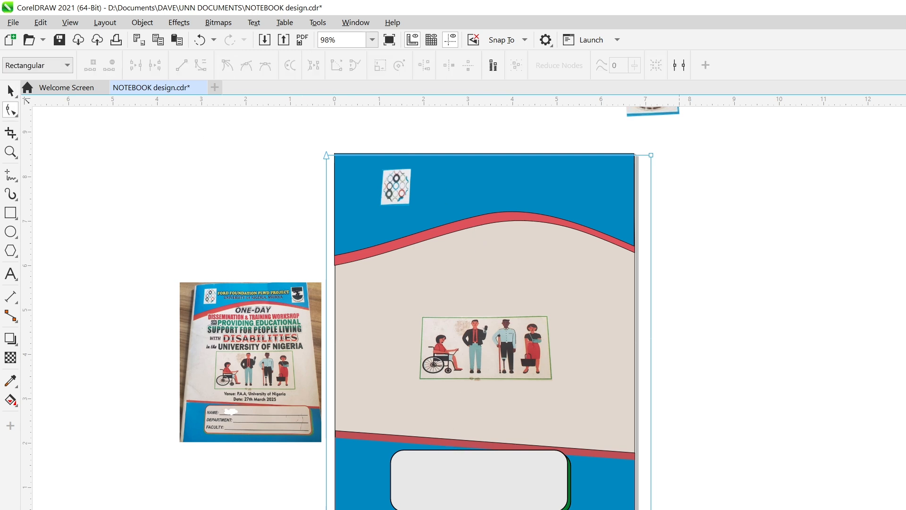
mouse_move(679, 509)
mouse_down()
mouse_move(645, 509)
mouse_move(642, 296)
mouse_move(656, 208)
mouse_move(458, 210)
mouse_up()
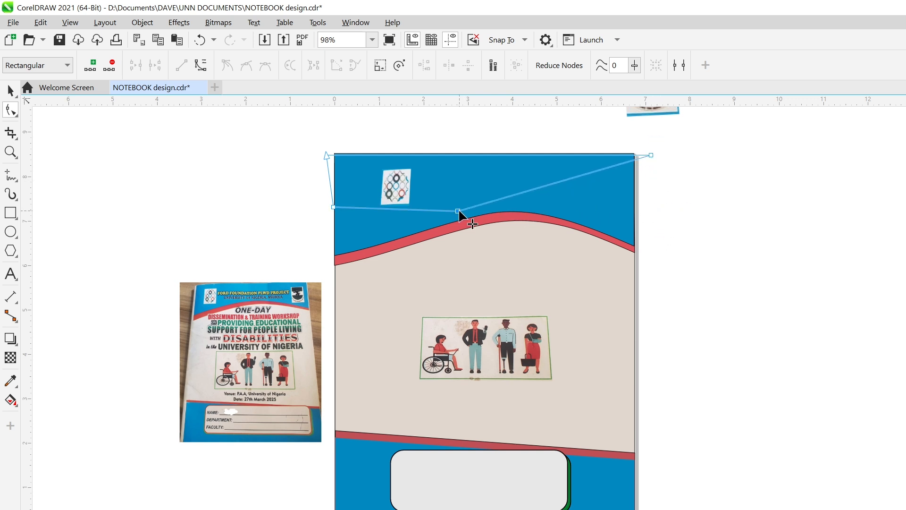
drag(652, 154, 456, 154)
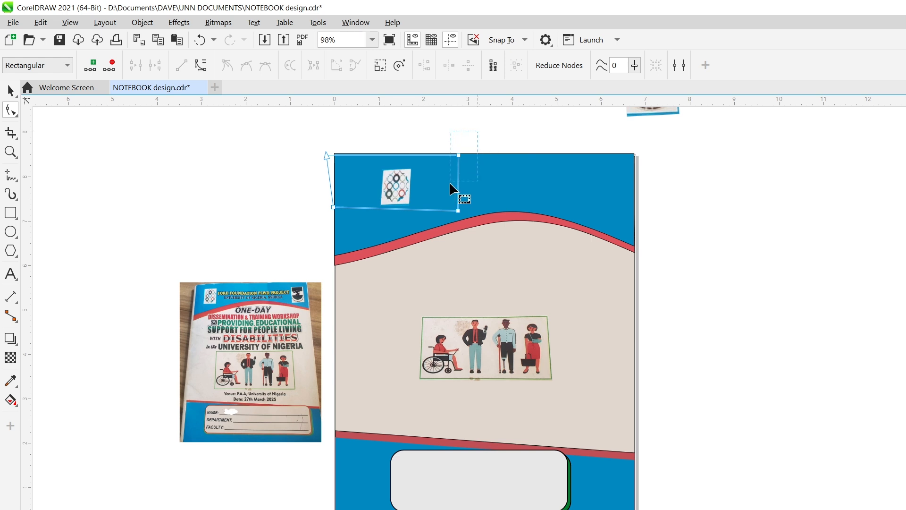
drag(450, 185, 410, 207)
drag(334, 189, 379, 207)
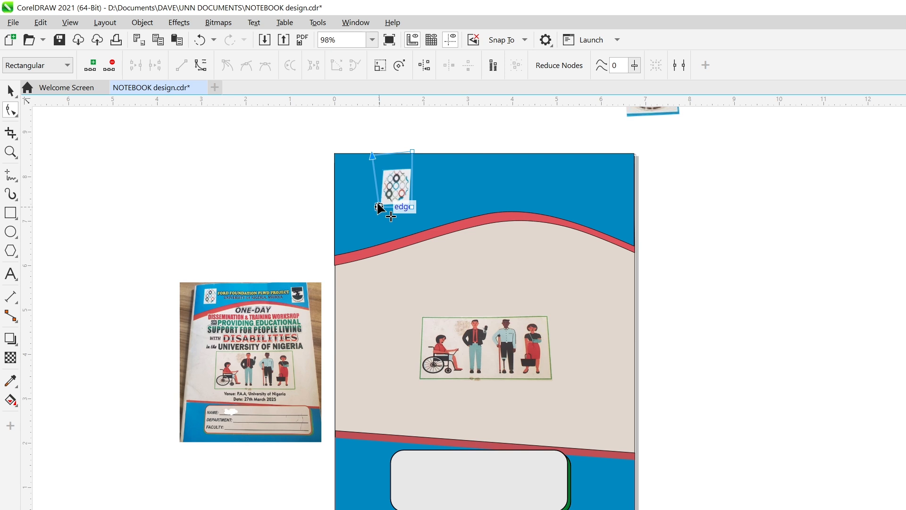
drag(344, 135, 431, 160)
drag(372, 155, 374, 171)
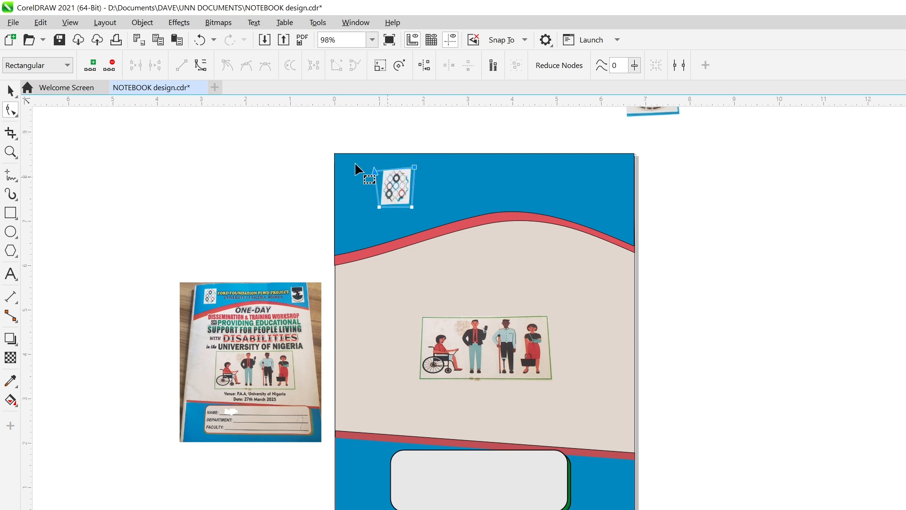
Fine-tune the circles logo's boundary nodes to its corners and move the cropped logo to the blue header's upper-left corner
click(350, 166)
click(384, 187)
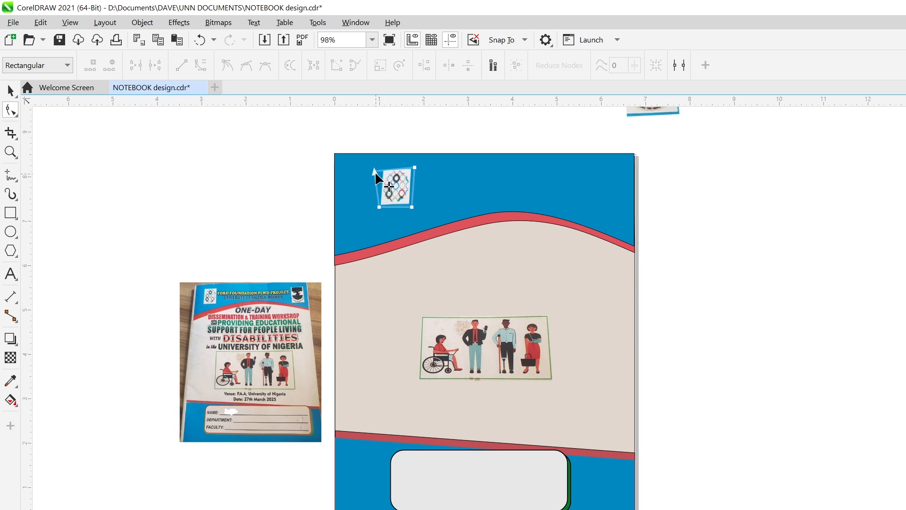
click(375, 171)
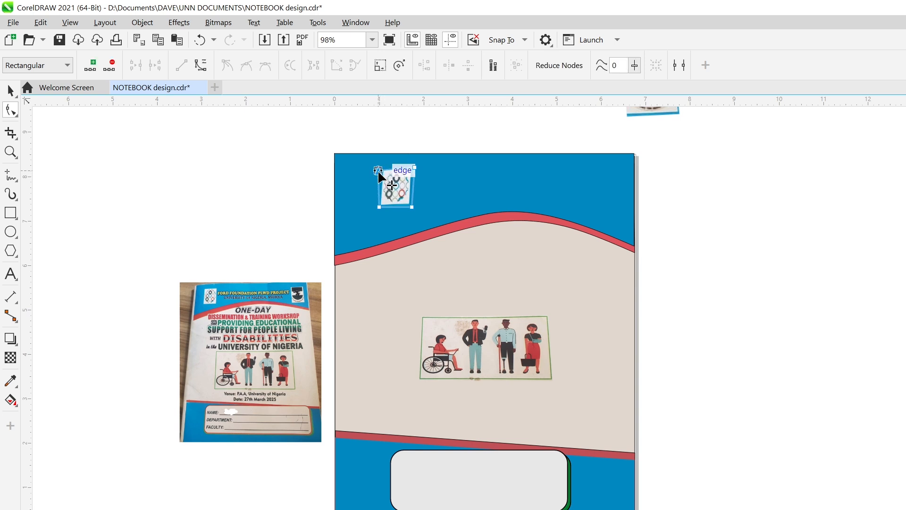
drag(379, 172, 412, 167)
click(412, 206)
drag(411, 206, 409, 203)
click(10, 90)
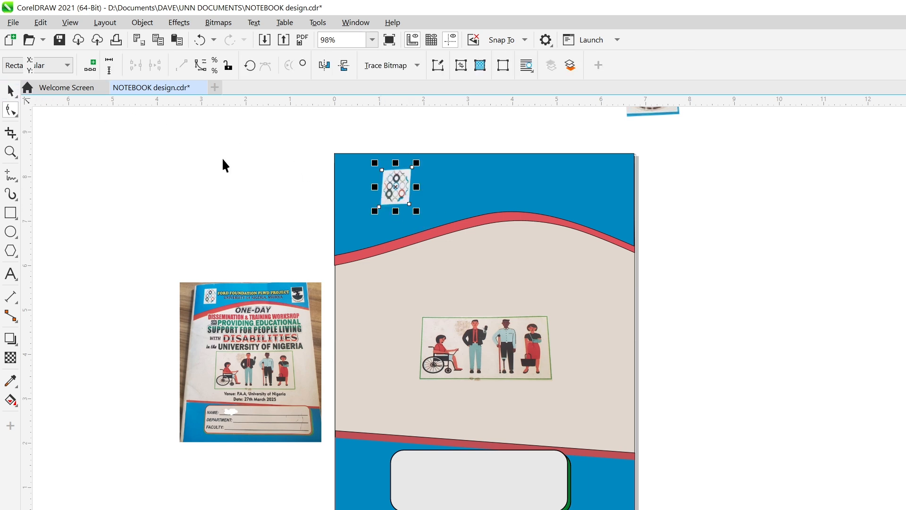
drag(395, 188, 360, 184)
Move the university crest image beside the page and scale it down to 49%, keeping it to the right of the cover
click(694, 155)
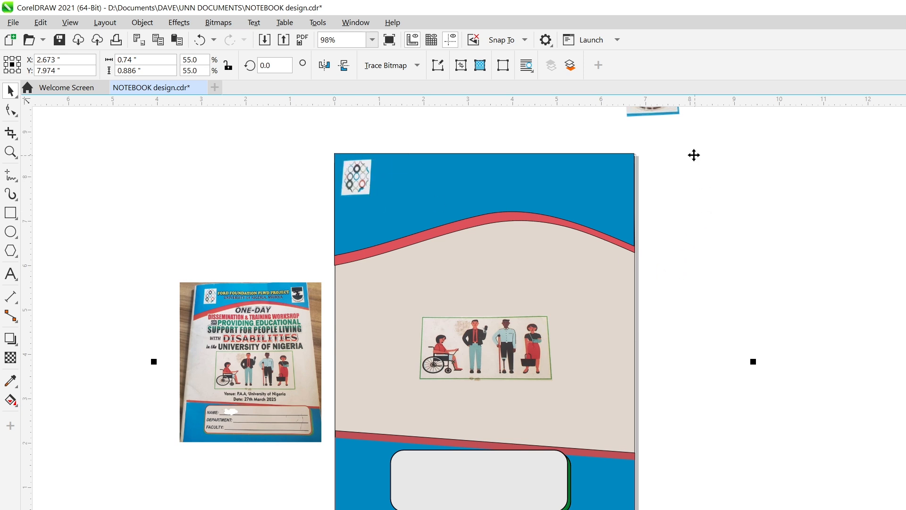
drag(659, 115, 719, 238)
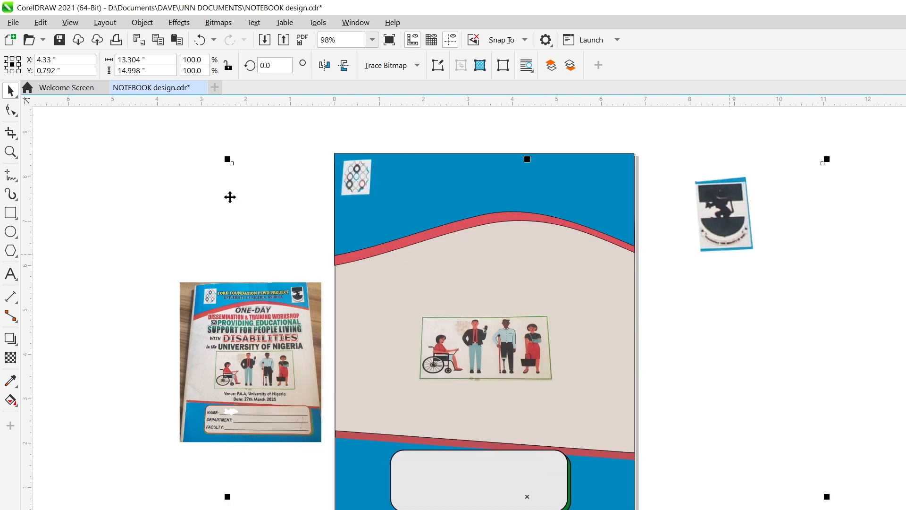
click(11, 110)
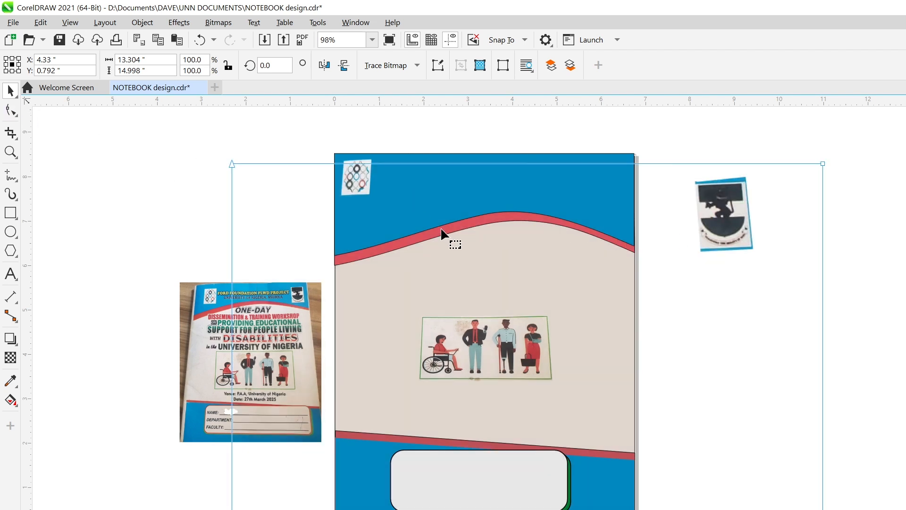
click(11, 90)
drag(234, 170, 530, 257)
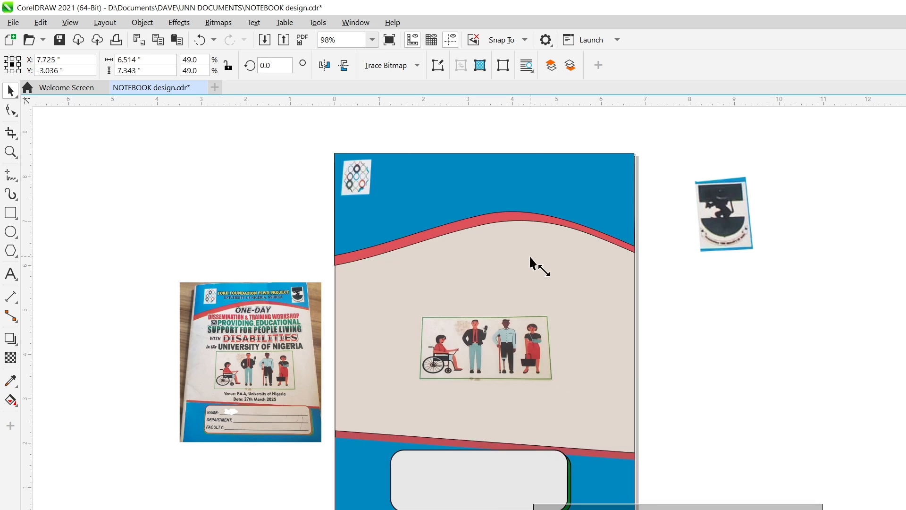
drag(774, 507, 747, 225)
Crop the crest bitmap with the Shape tool by pulling its boundary nodes in close around the crest
click(11, 110)
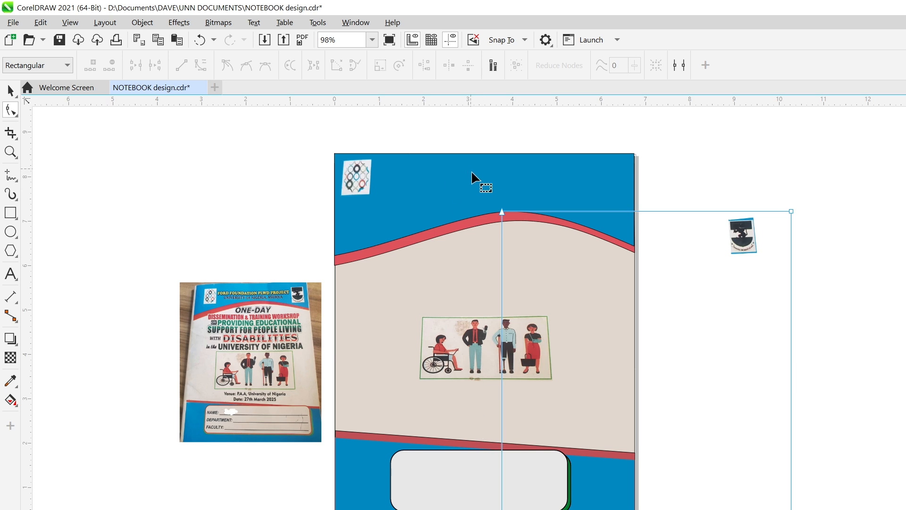
drag(471, 171, 727, 508)
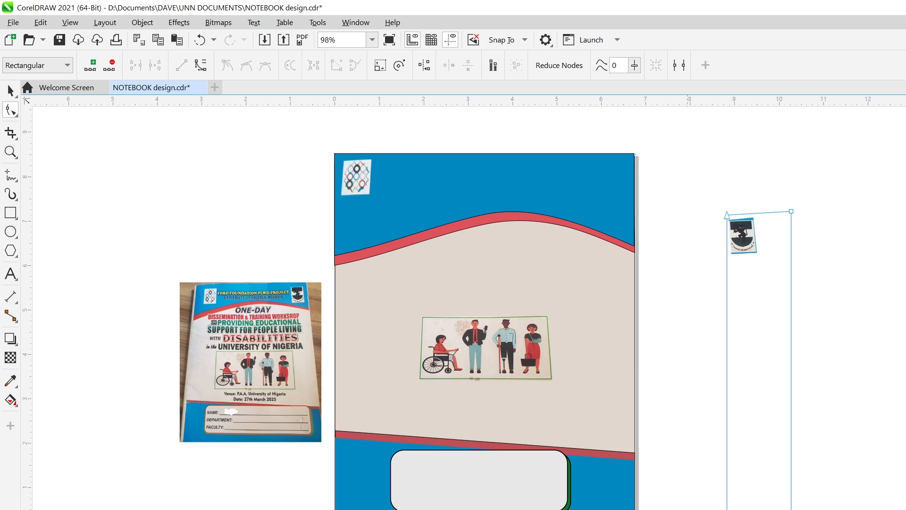
drag(779, 507, 758, 253)
drag(706, 194, 759, 214)
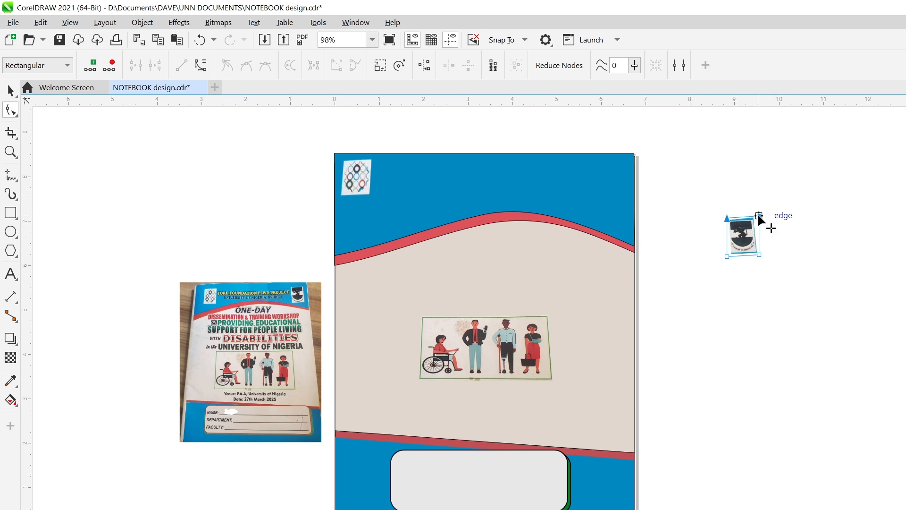
click(712, 200)
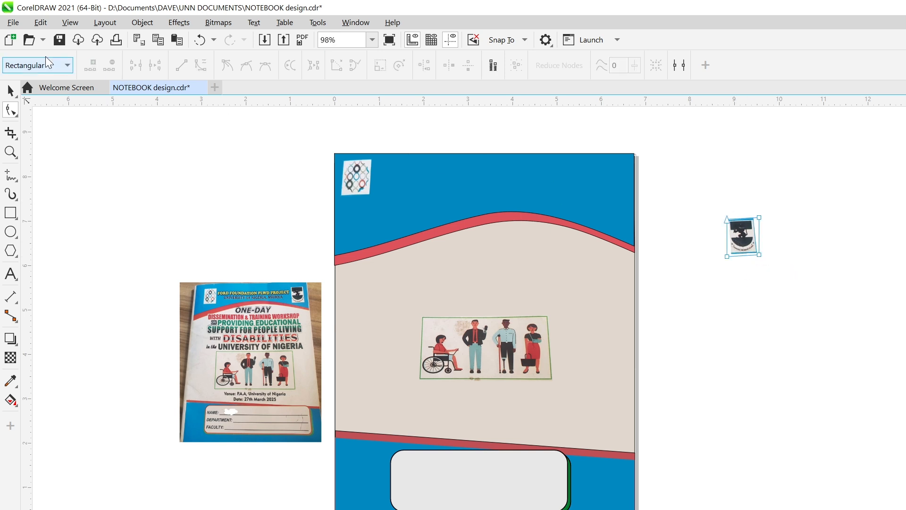
Move the cropped crest into the upper-right corner of the cover's blue header
click(11, 90)
drag(743, 233, 613, 191)
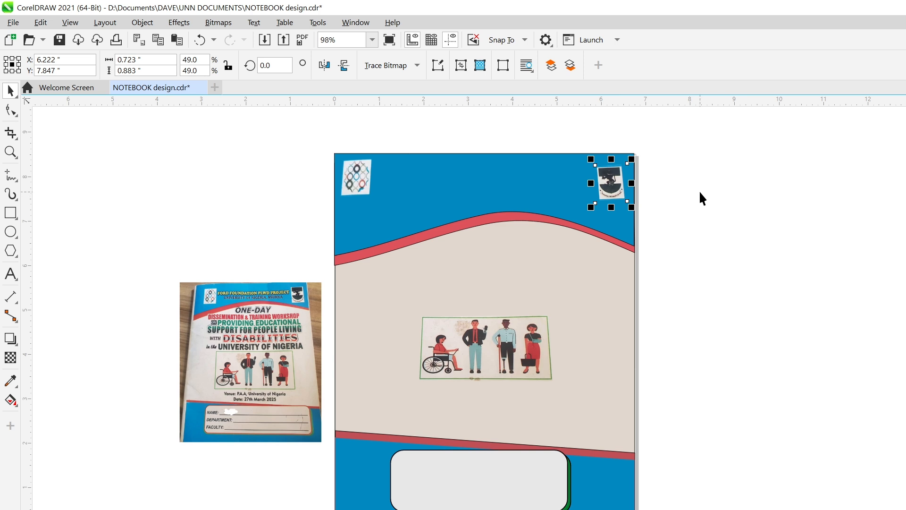
click(755, 195)
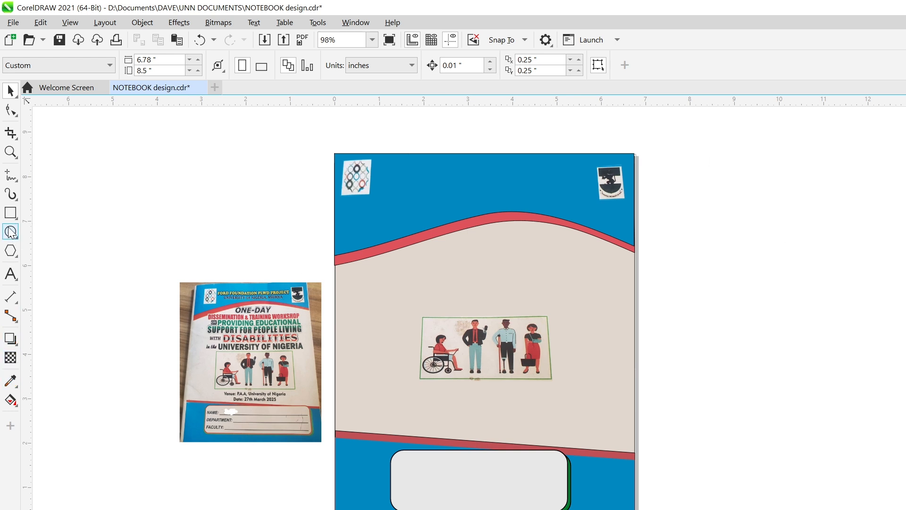
Add the text label "NAME" in the upper-left part of the rounded box and set its font to Franklin Gothic Heavy
click(10, 213)
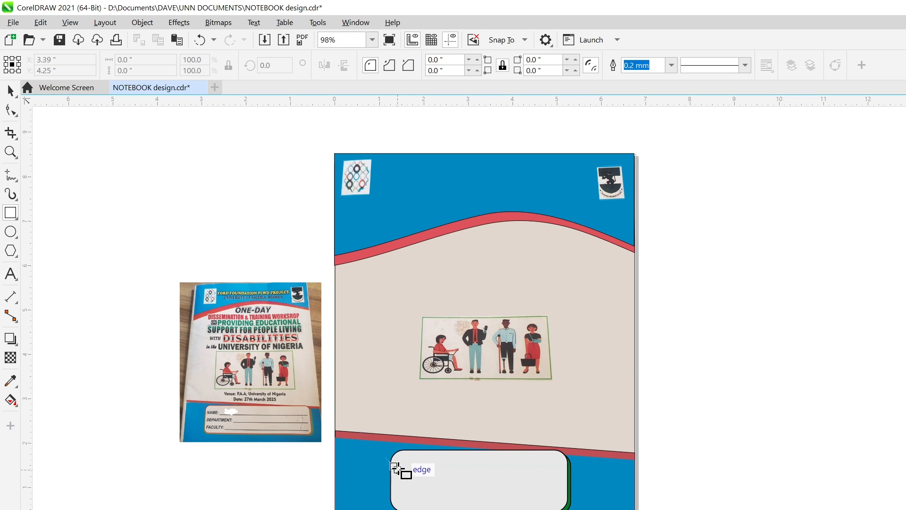
click(396, 468)
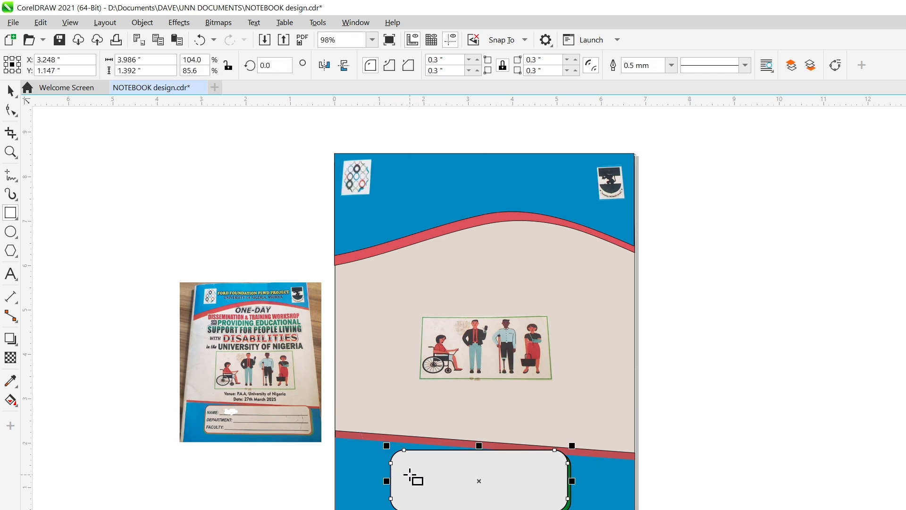
click(10, 274)
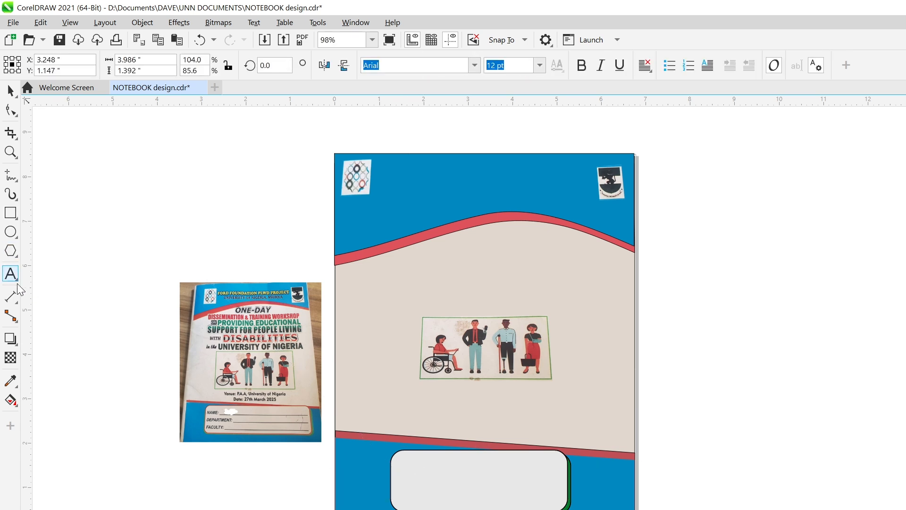
click(399, 469)
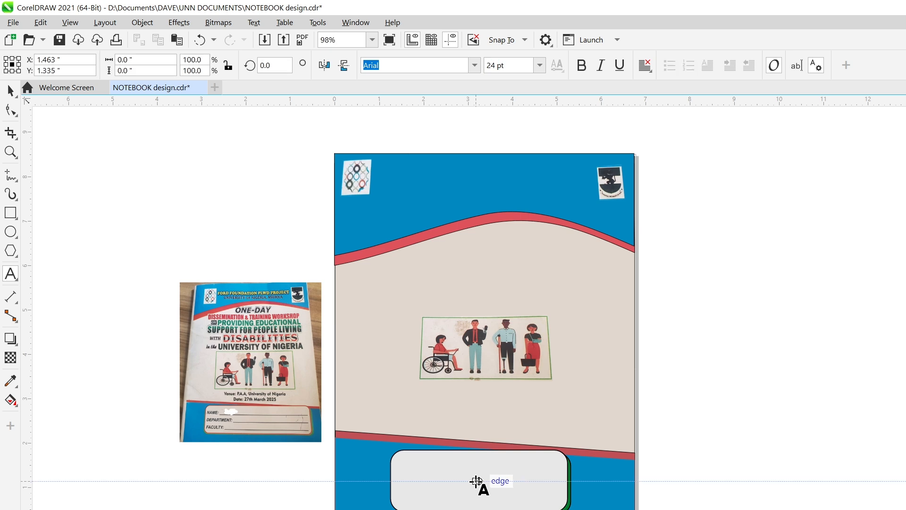
text(N)
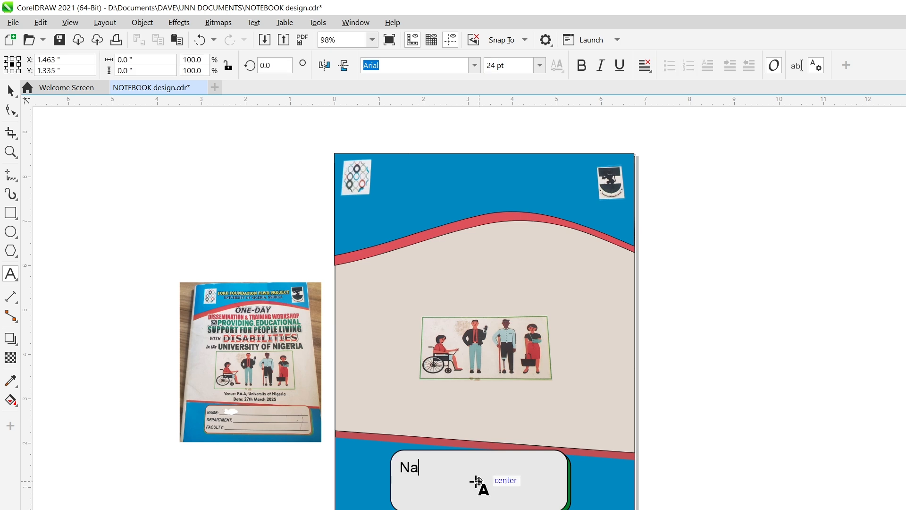
text(a)
key(BackSpace)
text(AME)
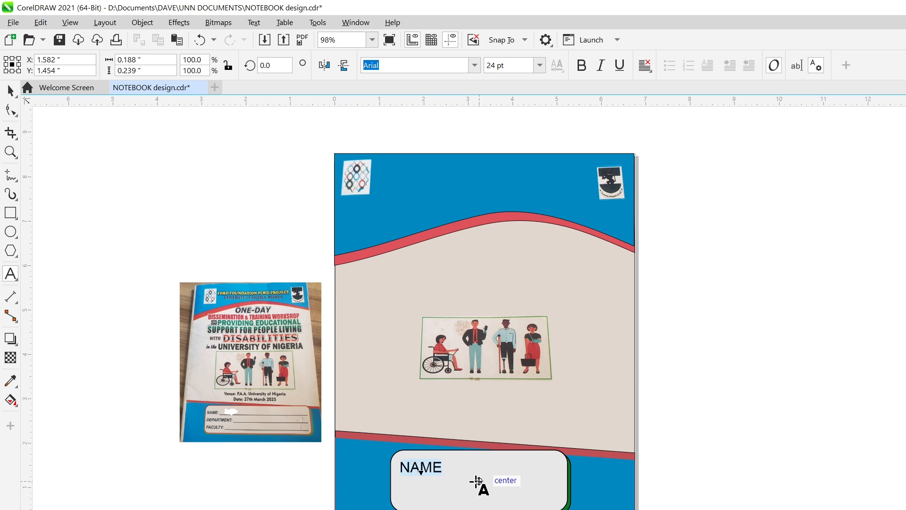
key(Escape)
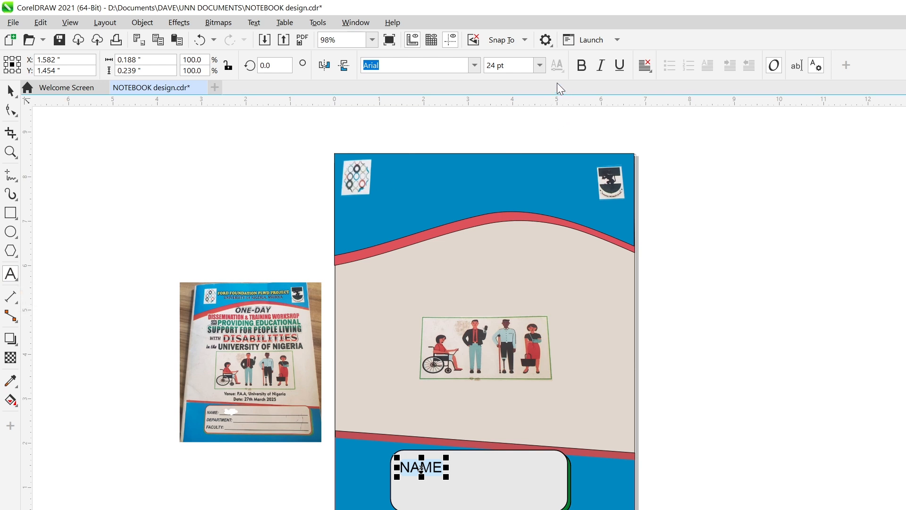
click(475, 66)
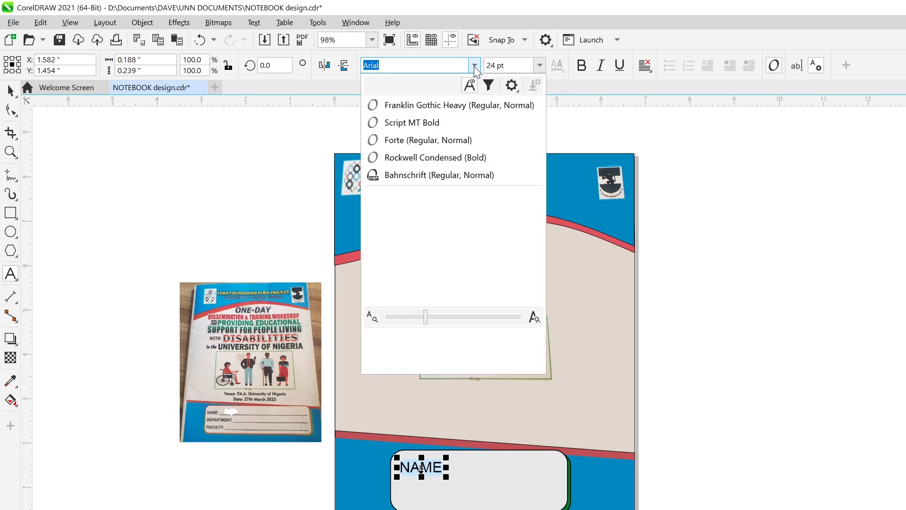
click(448, 109)
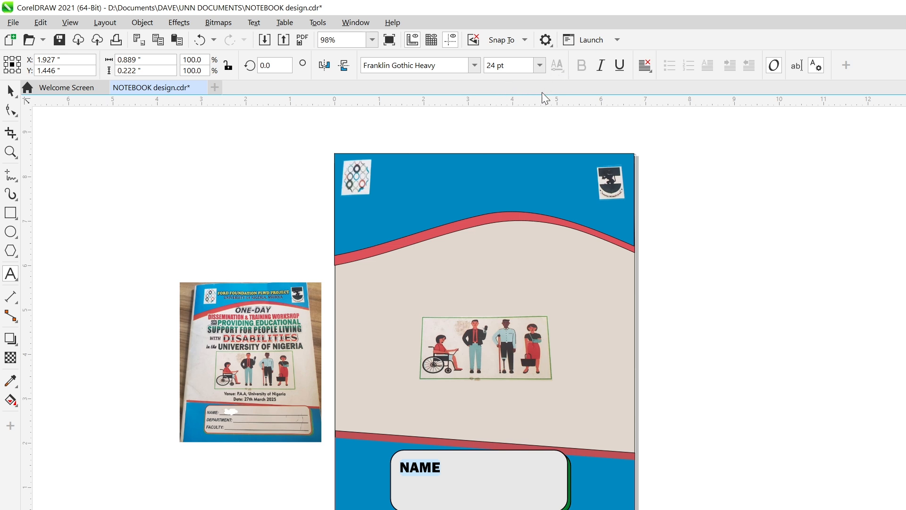
Try the NAME label at 18 pt and undo the size change
click(540, 66)
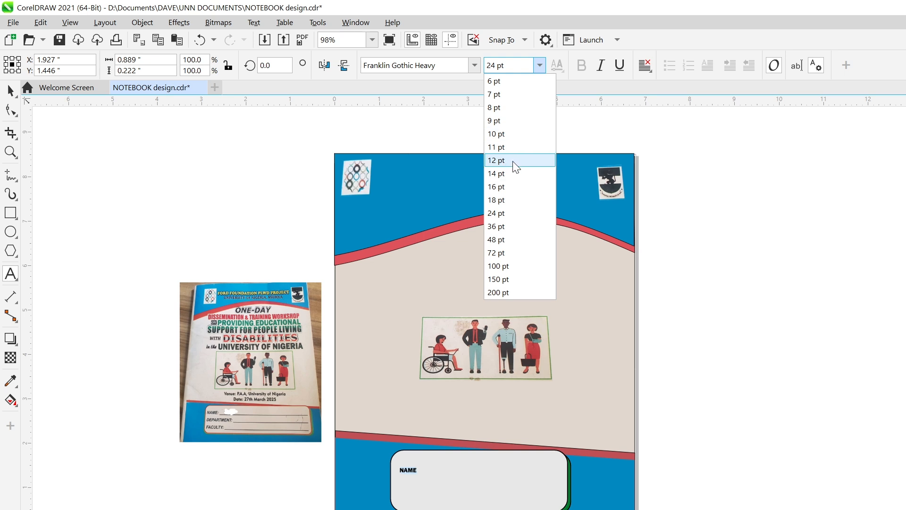
click(504, 199)
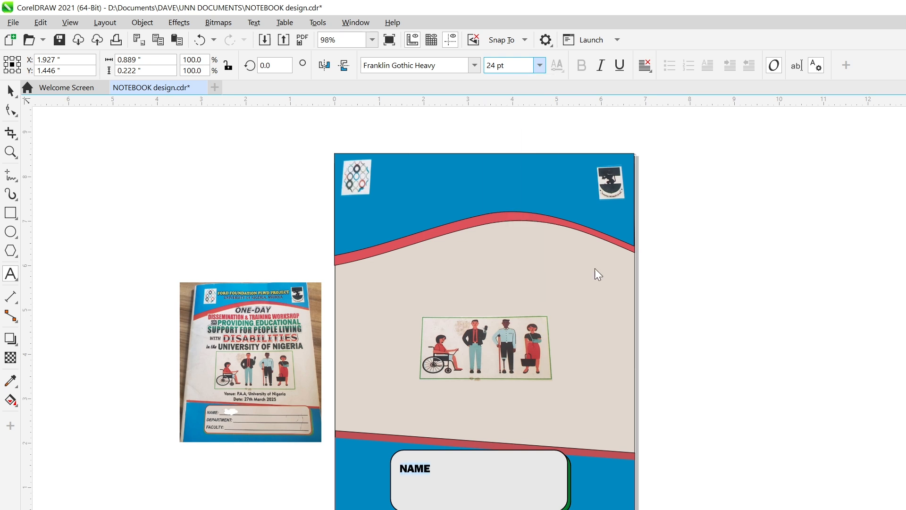
click(11, 92)
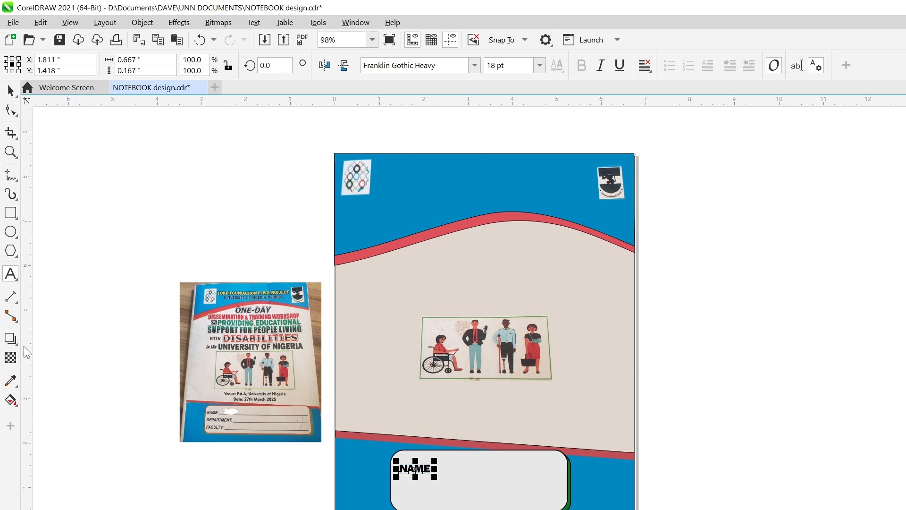
click(421, 467)
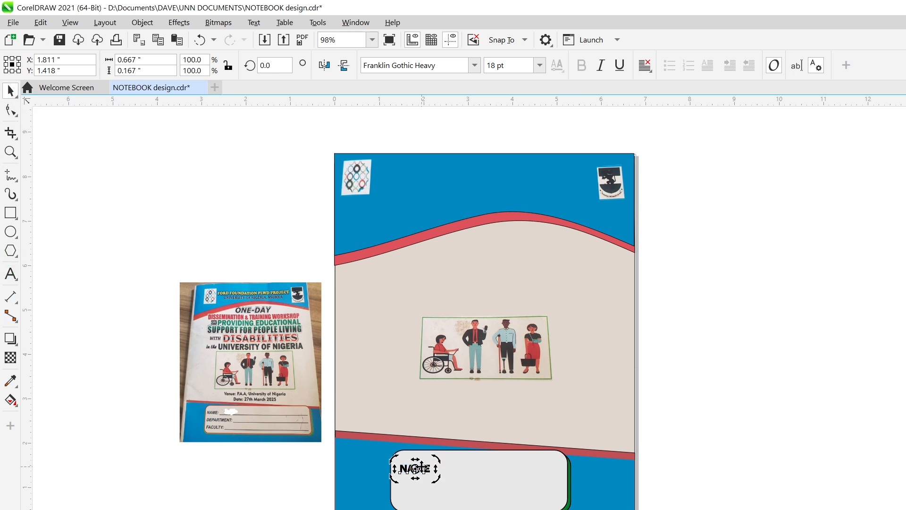
double_click(421, 467)
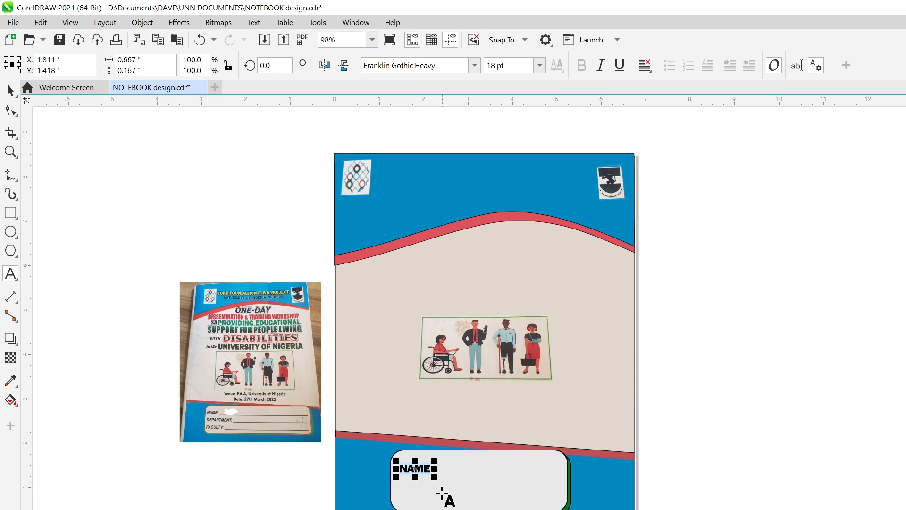
key(ctrl+KP_6)
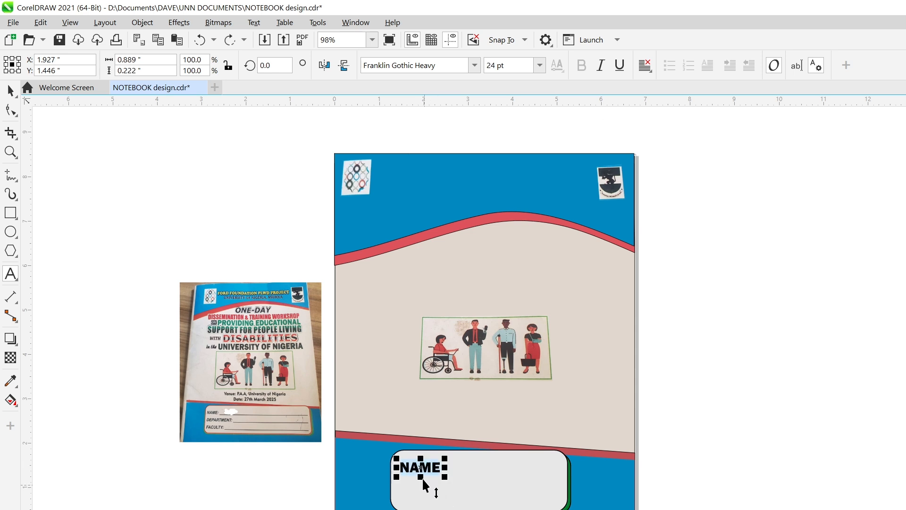
Copy the NAME label and set its font size to 18 pt
double_click(426, 472)
key(ctrl+c)
click(507, 65)
click(540, 65)
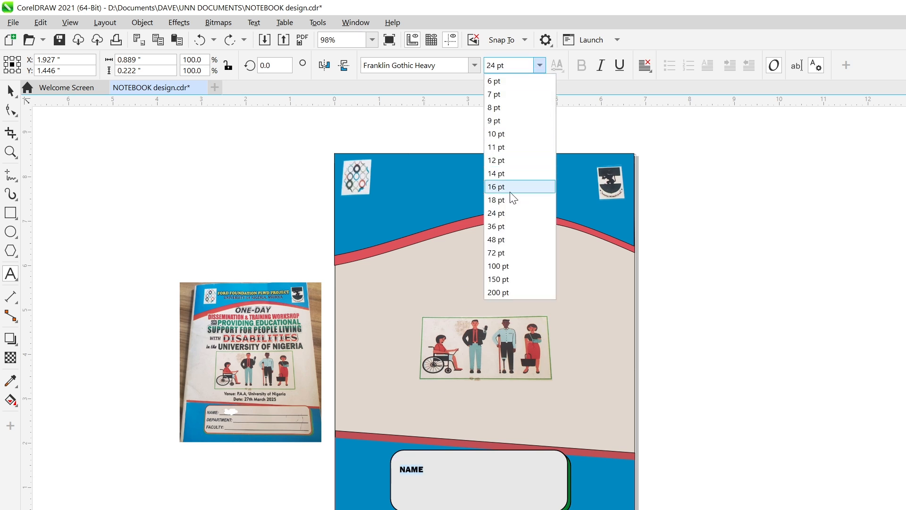
click(510, 213)
text(18)
key(Return)
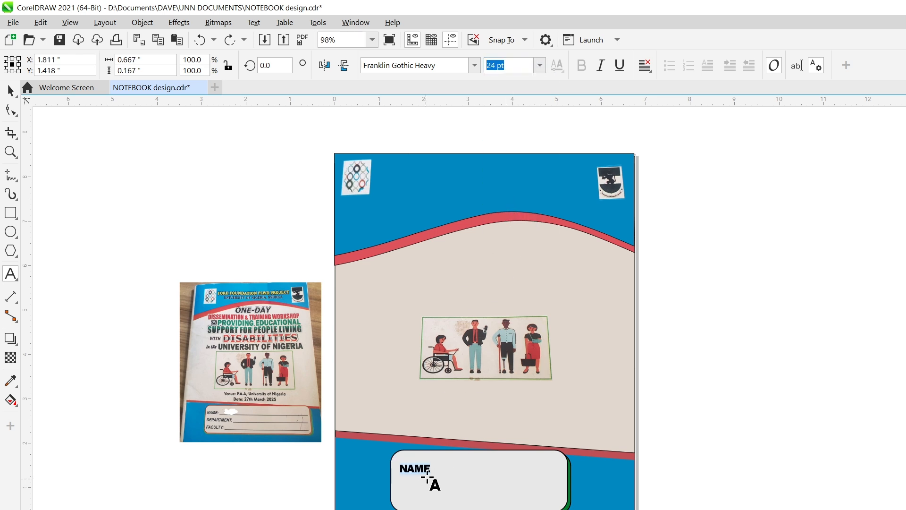
Paste a copy of the label below NAME, replace its text with "DEPARTMENT", and line up its left edge with NAME
click(404, 481)
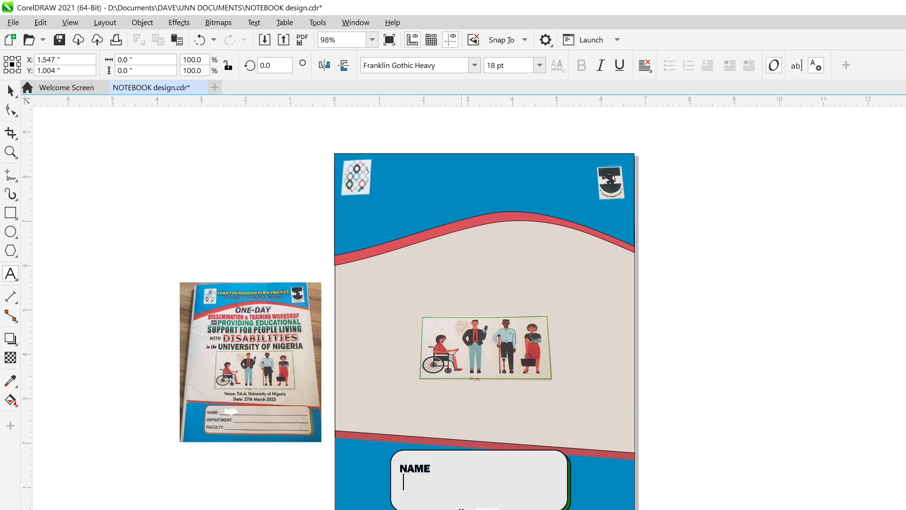
key(ctrl+v)
key(Escape)
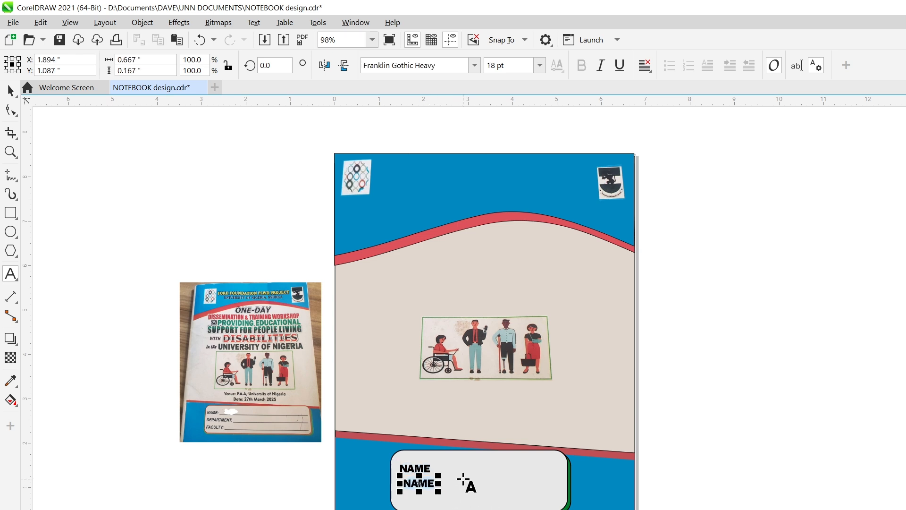
text(DEPAR)
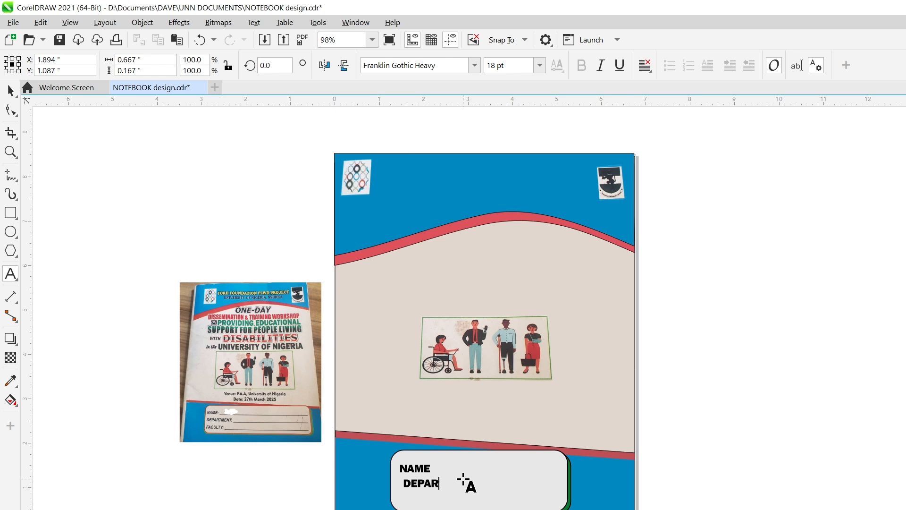
text(TMENT)
key(Escape)
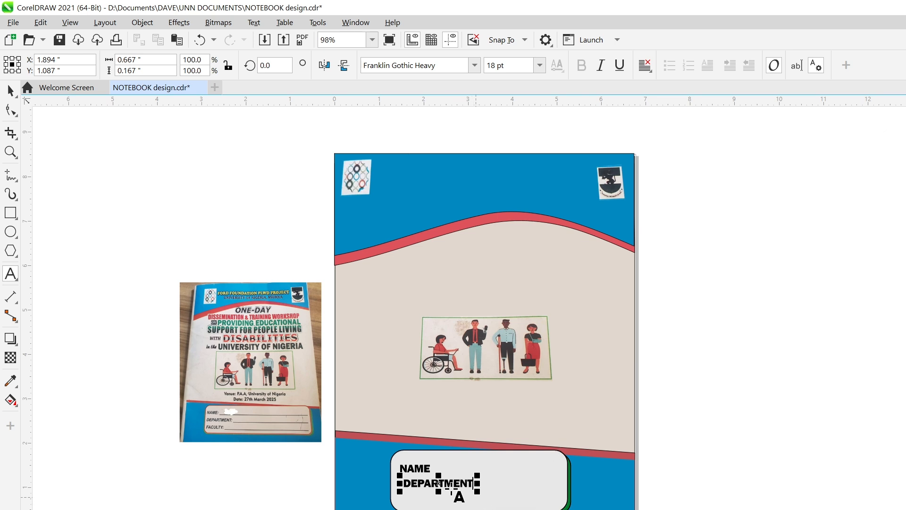
drag(440, 483, 436, 483)
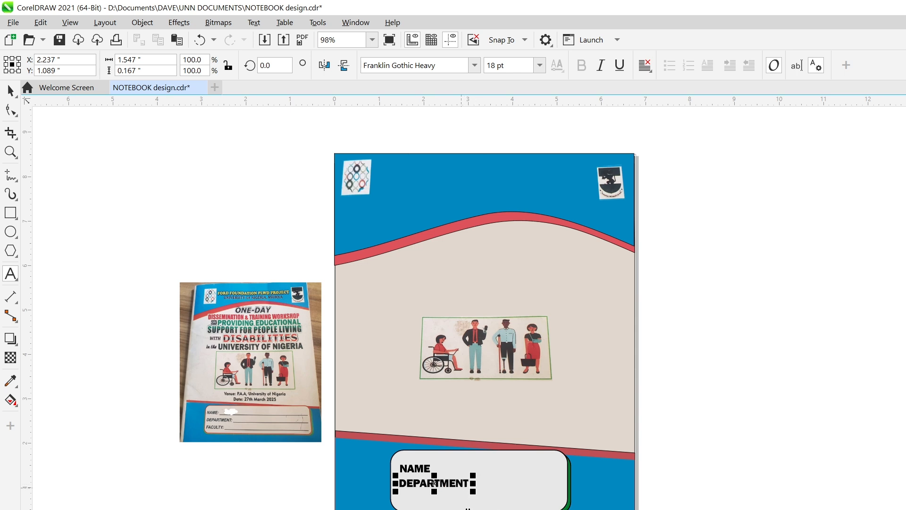
Keep Franklin Gothic Heavy on the NAME label and set its font size to 16 pt
click(418, 467)
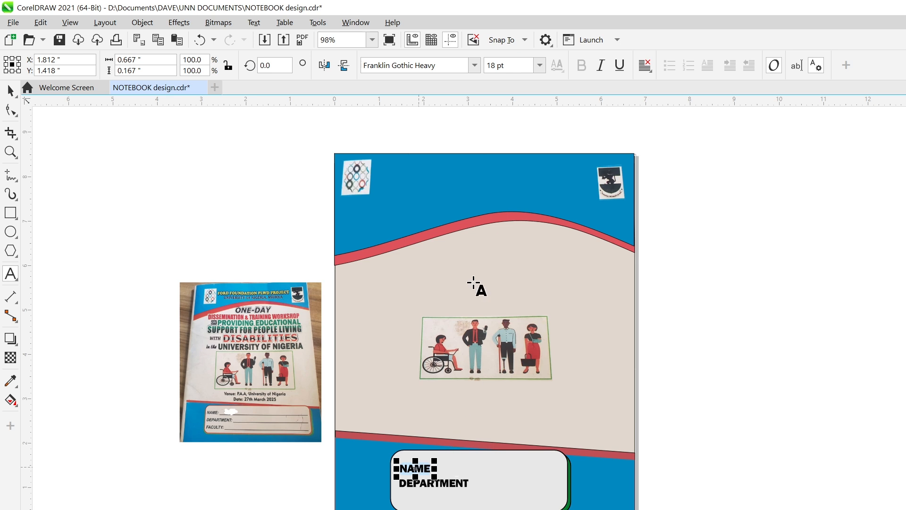
click(478, 65)
click(476, 66)
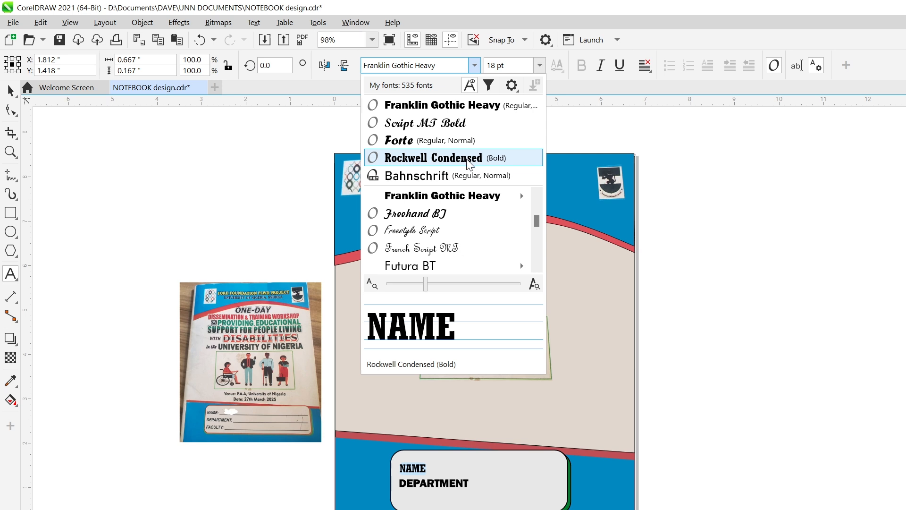
mouse_move(464, 198)
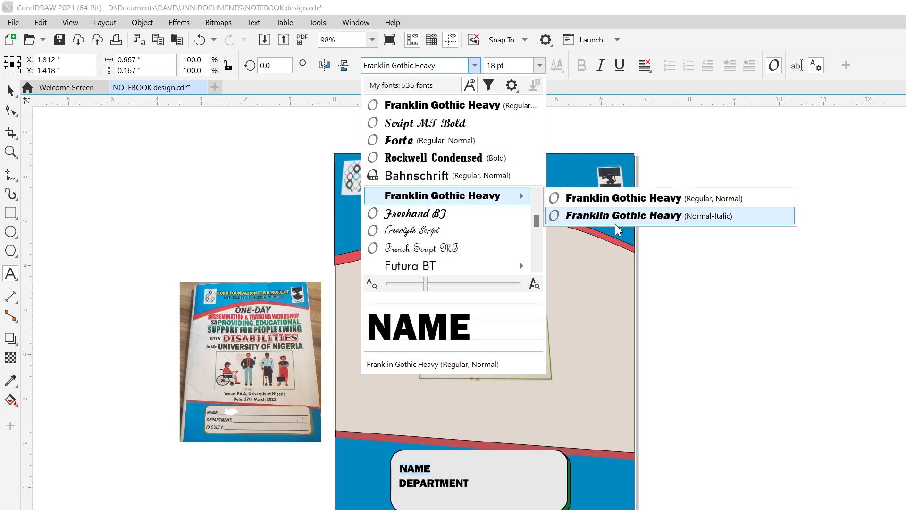
click(438, 105)
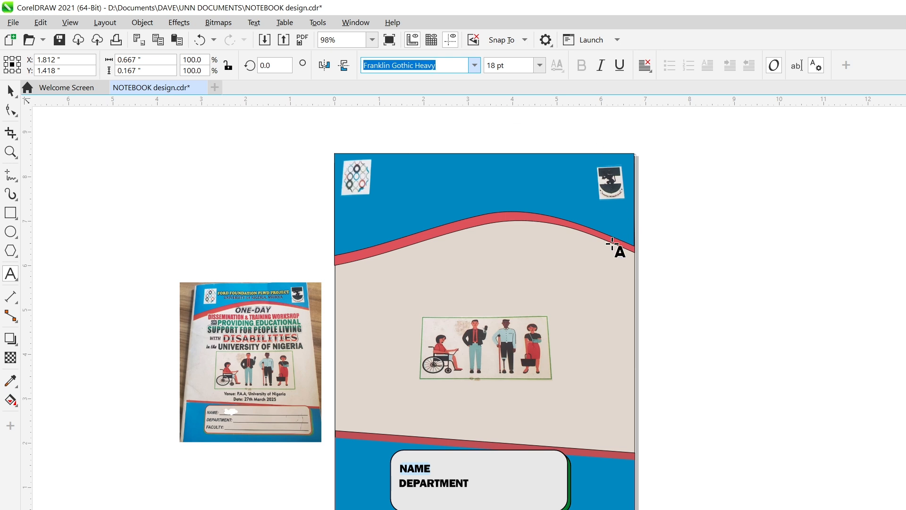
click(540, 65)
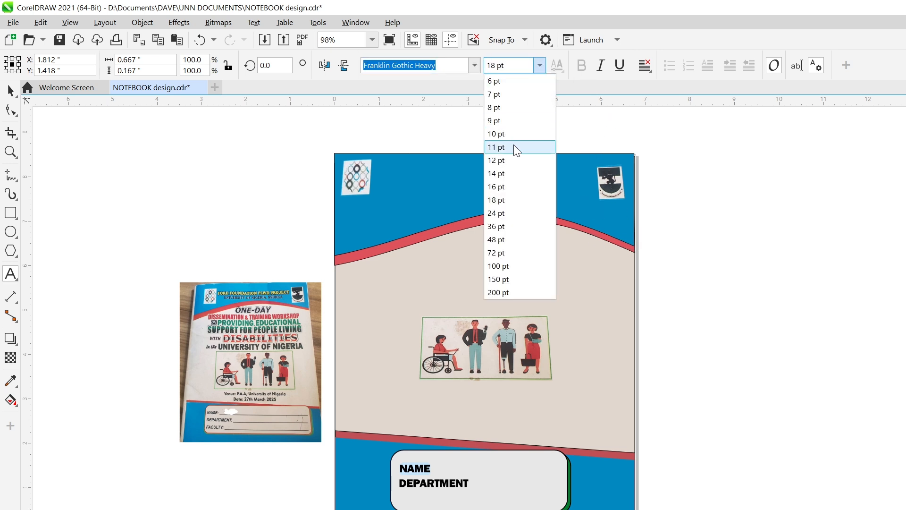
click(495, 200)
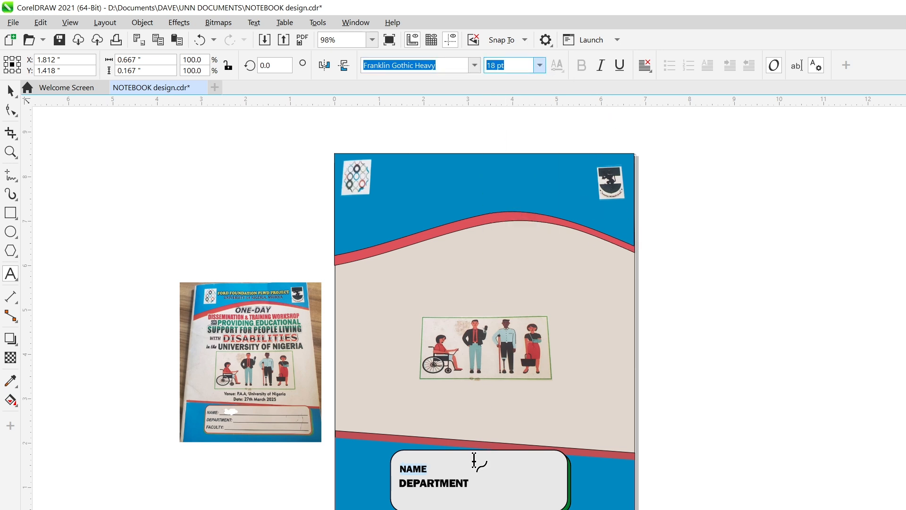
Copy the DEPARTMENT label and set its font size to 16 pt
double_click(454, 481)
key(ctrl+c)
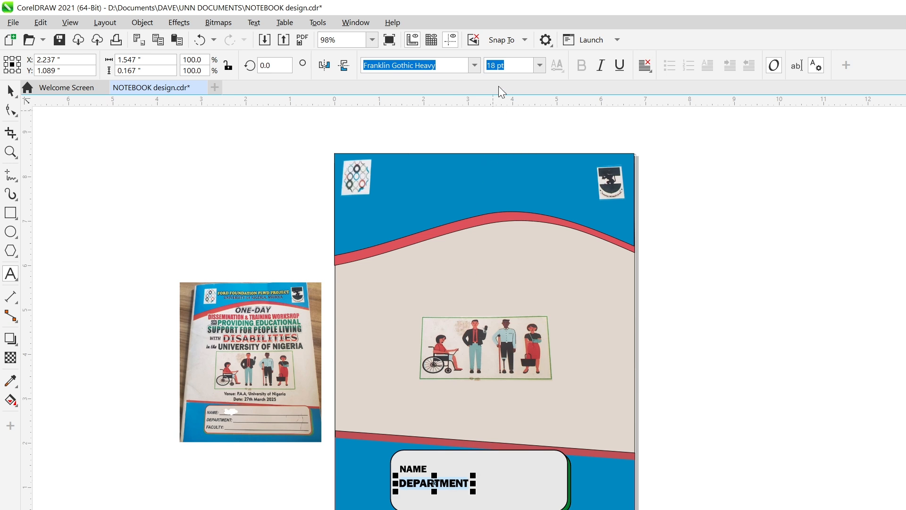
click(539, 66)
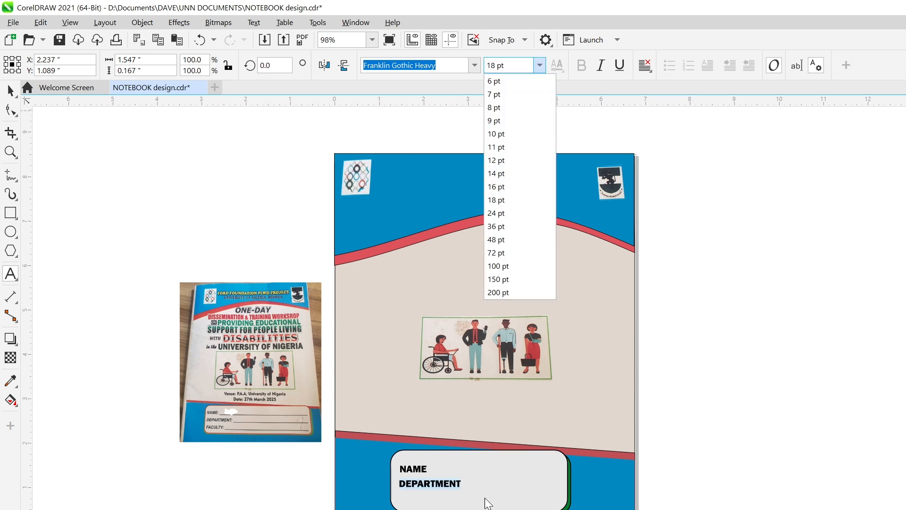
click(439, 502)
text(16)
key(Return)
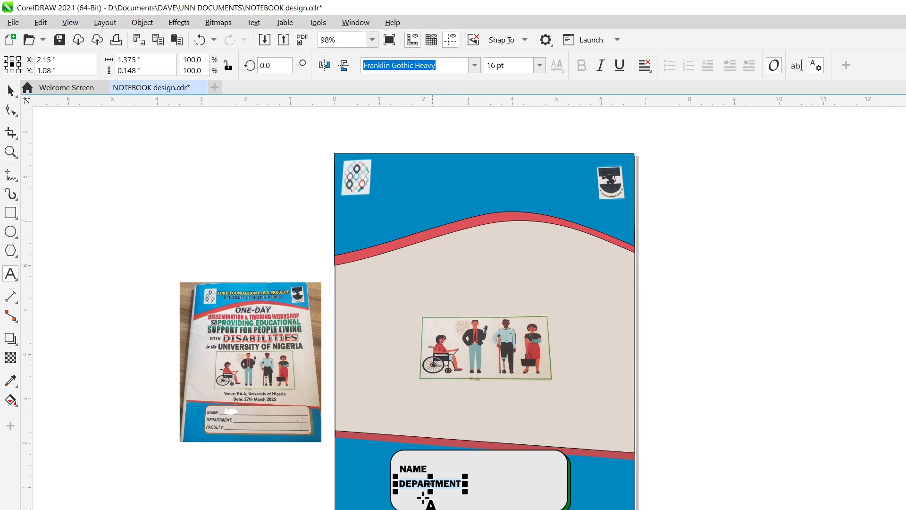
Paste a copy of the DEPARTMENT label, replace its text with "FACULTY", and move it below DEPARTMENT
click(412, 500)
key(ctrl+v)
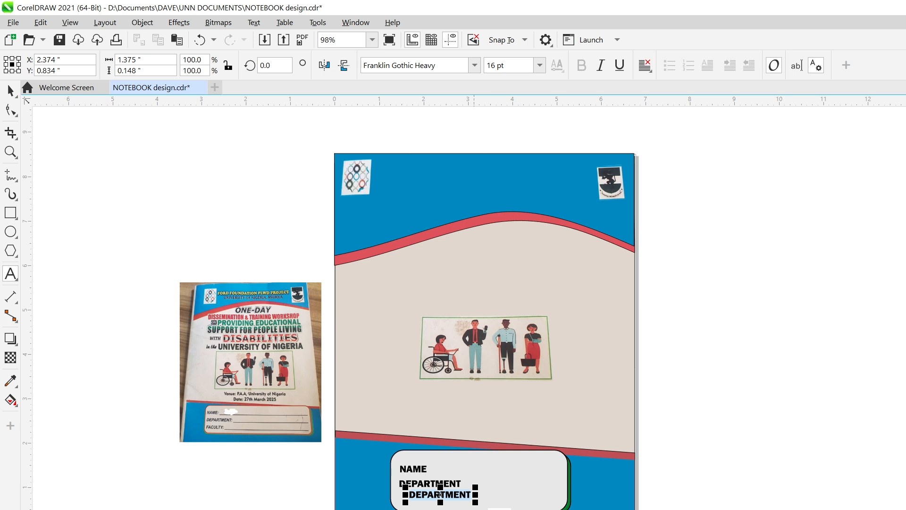
text(FACULTY)
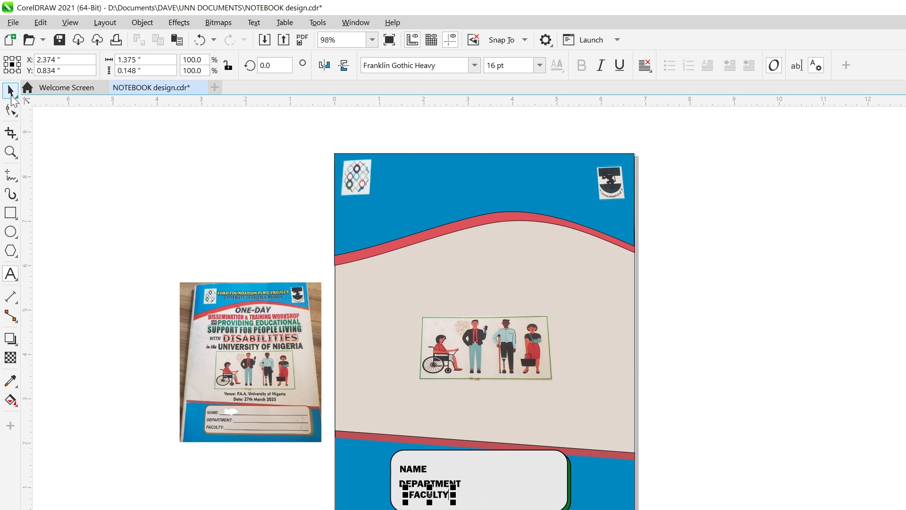
click(10, 90)
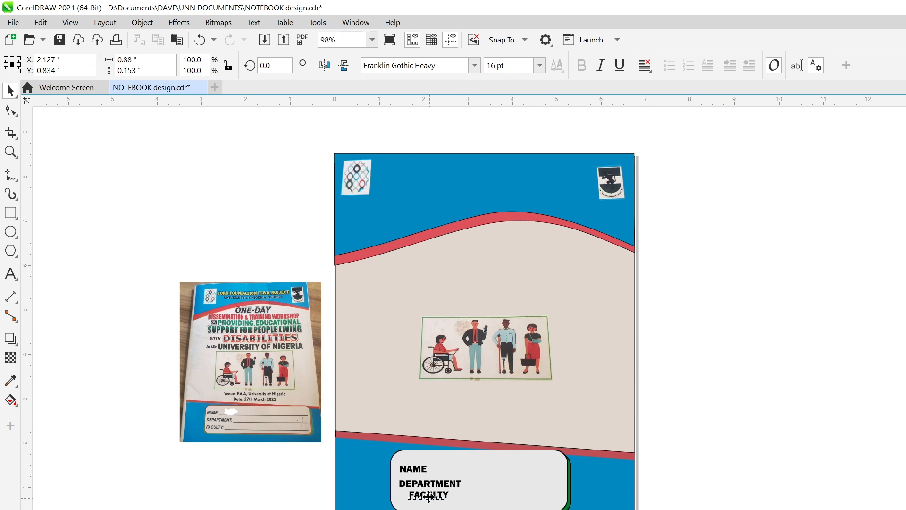
drag(431, 499, 425, 503)
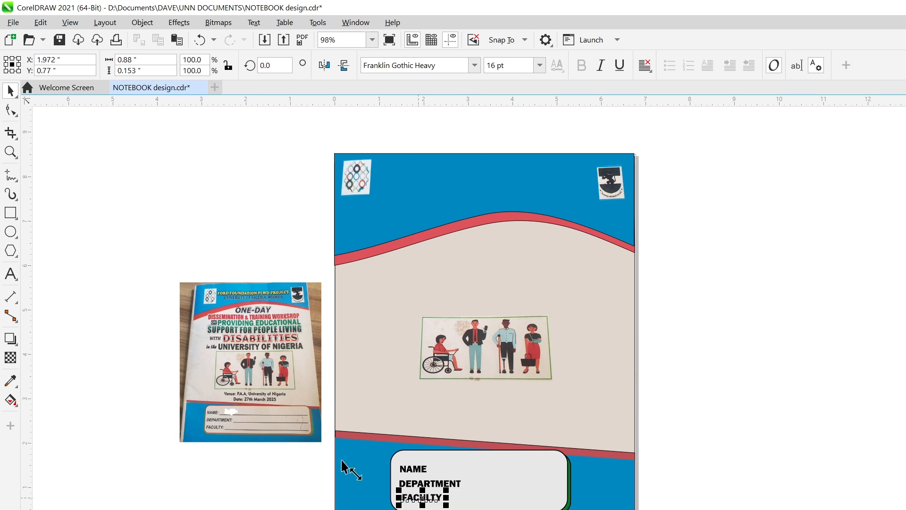
Line up the left edges of the three labels with a vertical guideline at X 1.472 in, and move the guideline off the page
click(401, 501)
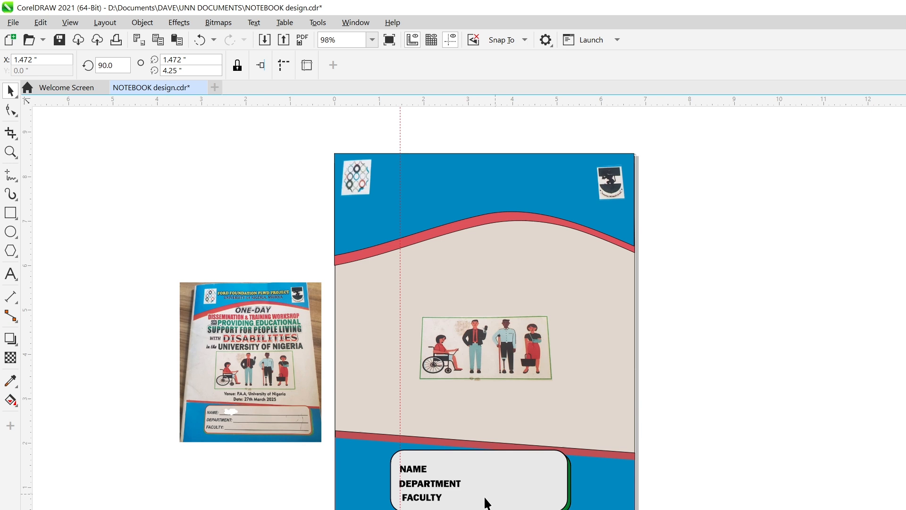
click(427, 498)
key(Left)
key(Left)
key(Left)
key(Left)
key(Left)
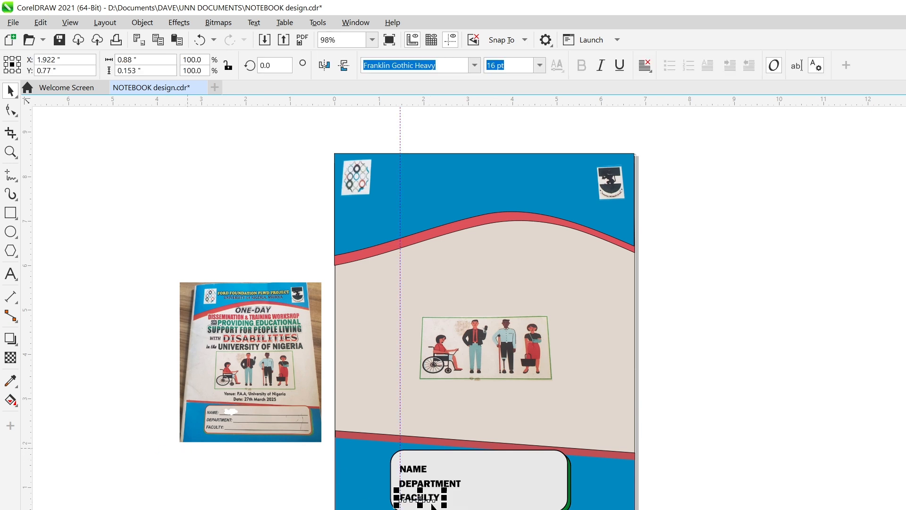
click(433, 485)
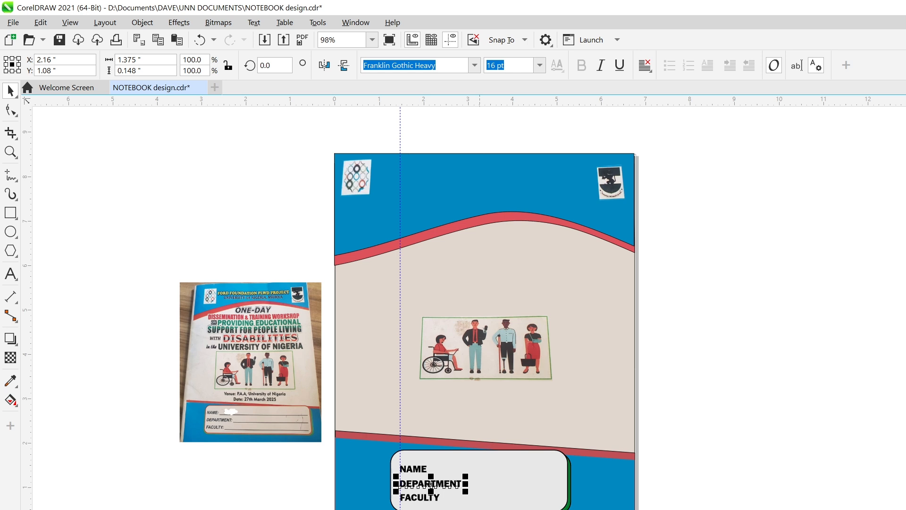
click(415, 469)
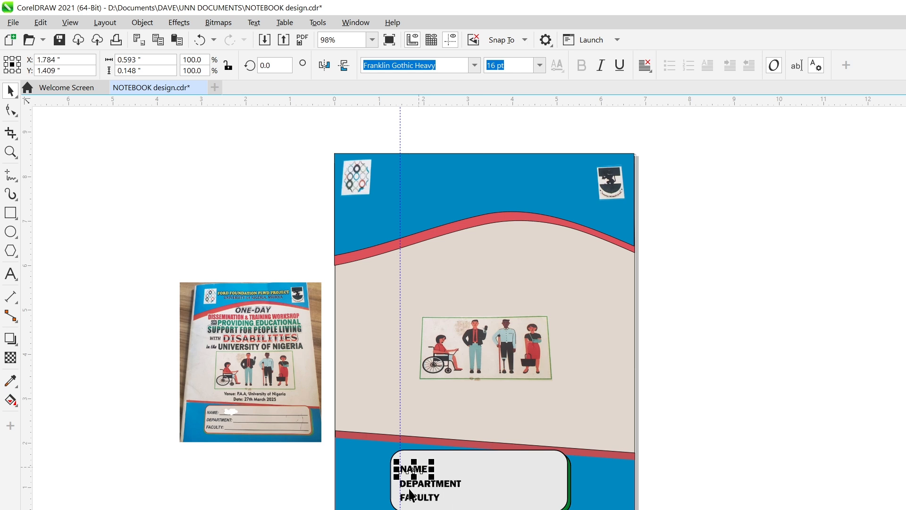
click(157, 479)
drag(399, 243, 33, 245)
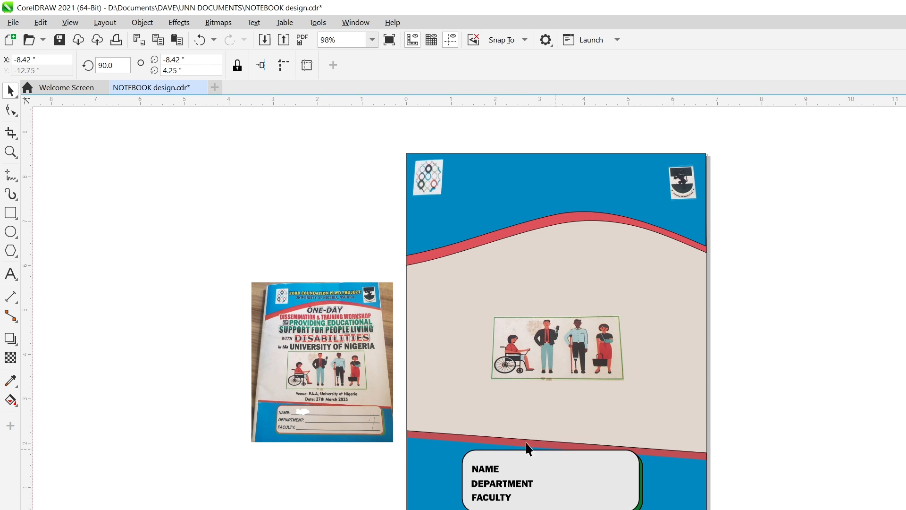
Draw a thin rectangle about 2.55 by 0.011 in as a writing line after FACULTY, and delete the thicker one tried after DEPARTMENT
click(10, 212)
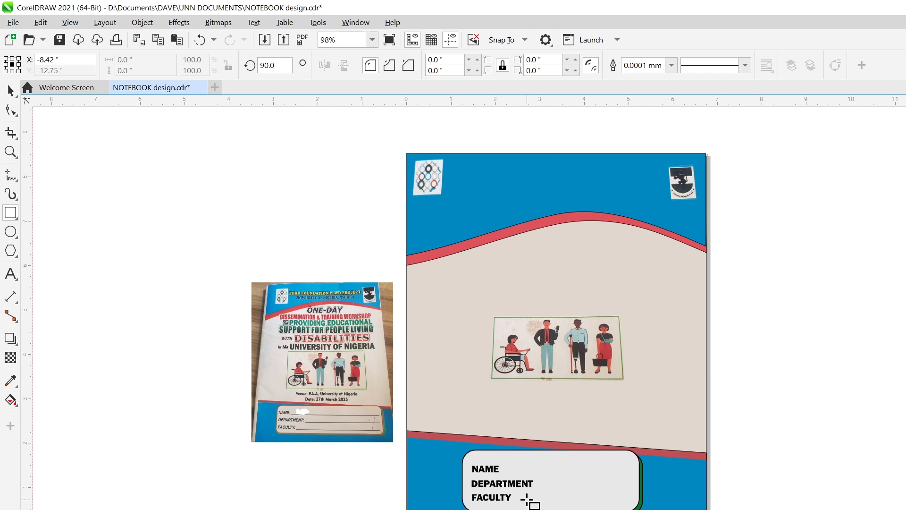
drag(518, 496, 631, 497)
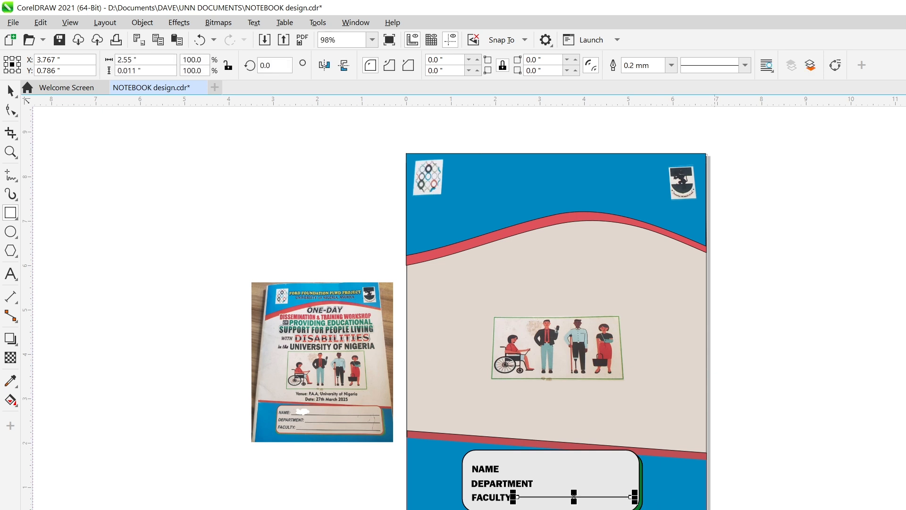
key(ctrl+Down)
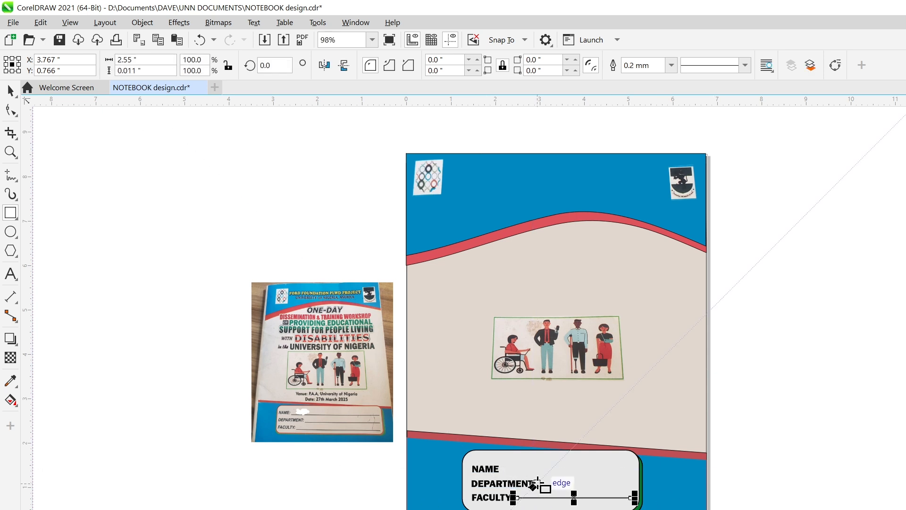
drag(538, 482, 632, 483)
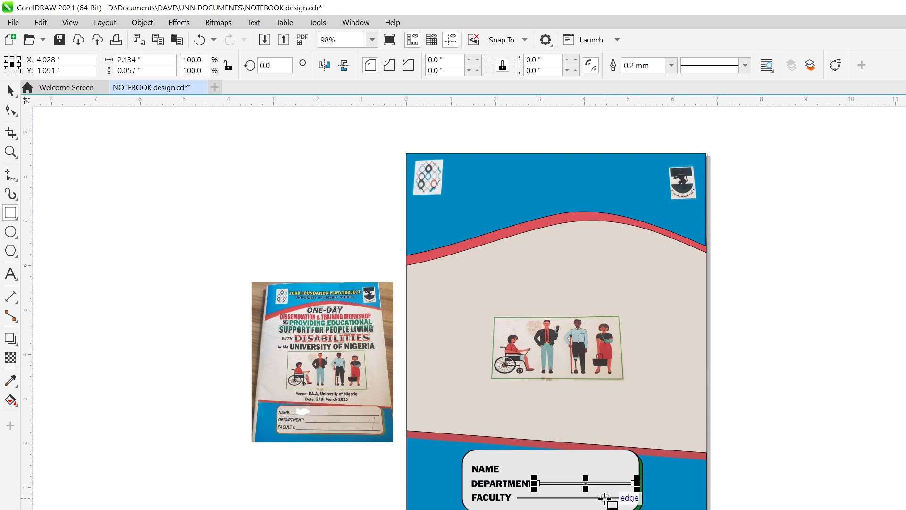
key(Delete)
Duplicate the FACULTY line twice, place one copy after NAME, and extend its end toward the box's right edge
click(10, 90)
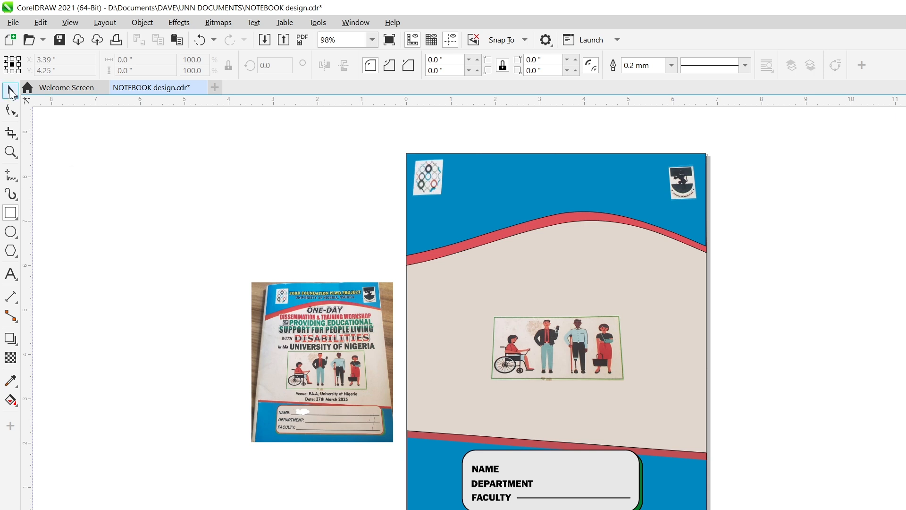
click(608, 496)
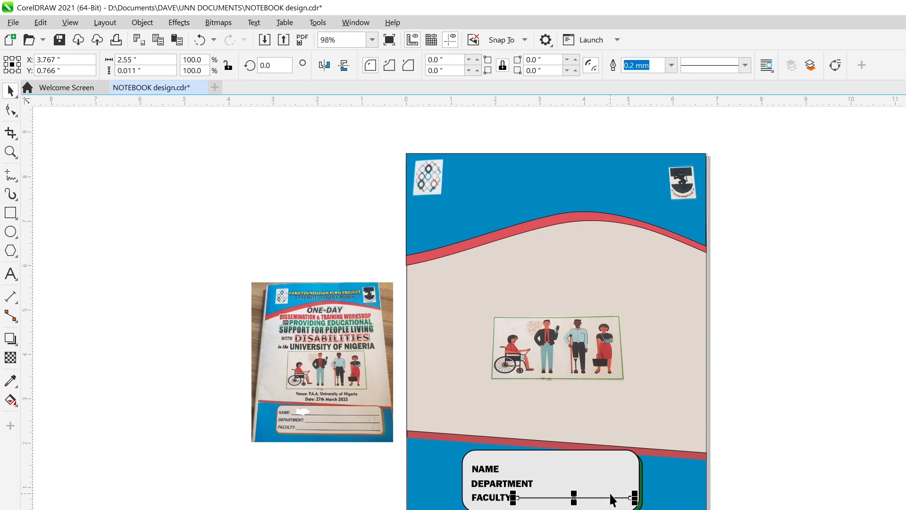
key(ctrl+d)
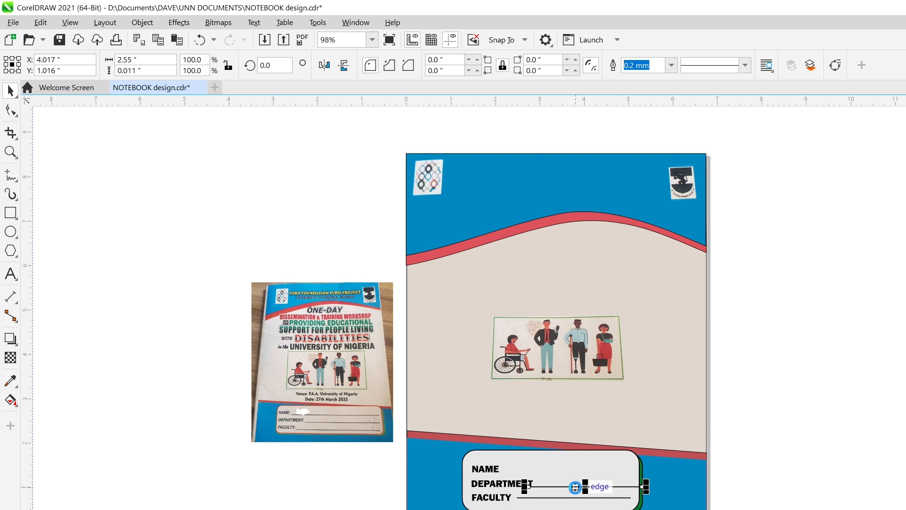
key(ctrl+d)
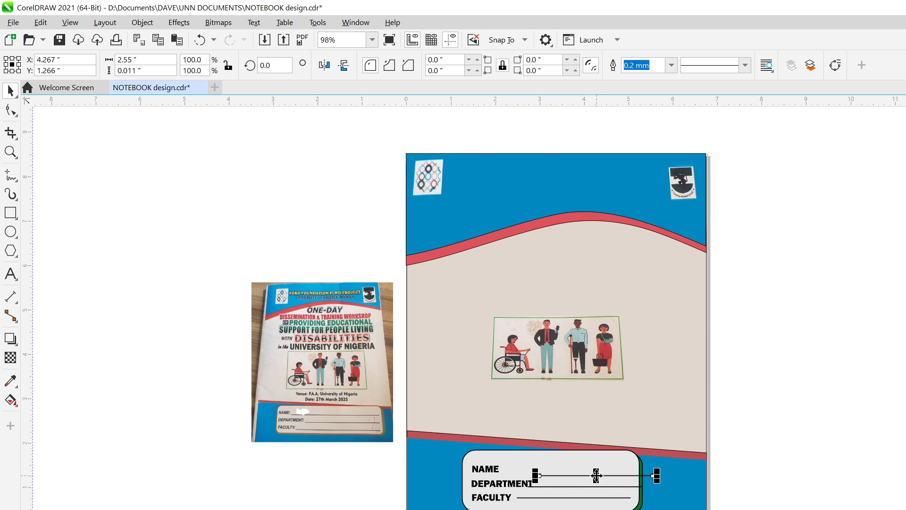
drag(597, 476, 561, 472)
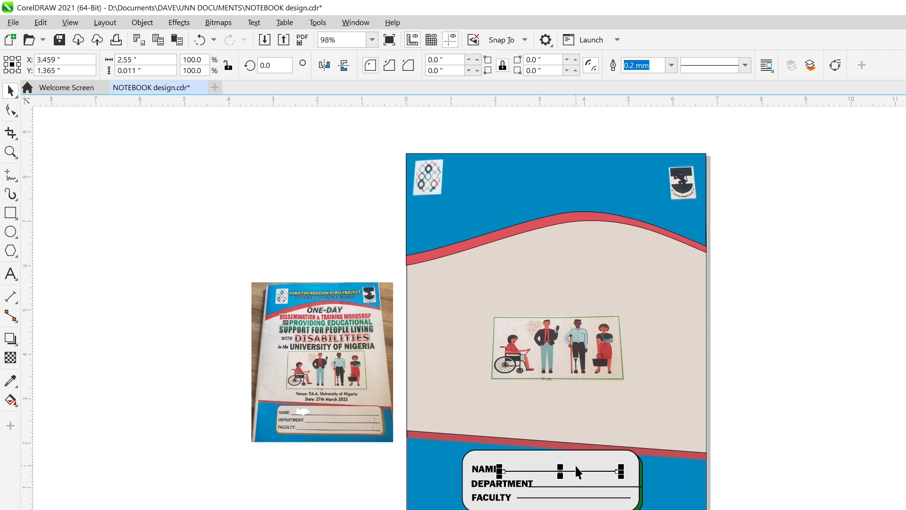
key(Down)
key(Down)
drag(620, 474, 629, 471)
Shorten the DEPARTMENT line to about 2.24 in and shift it right so it starts just after the label
click(619, 485)
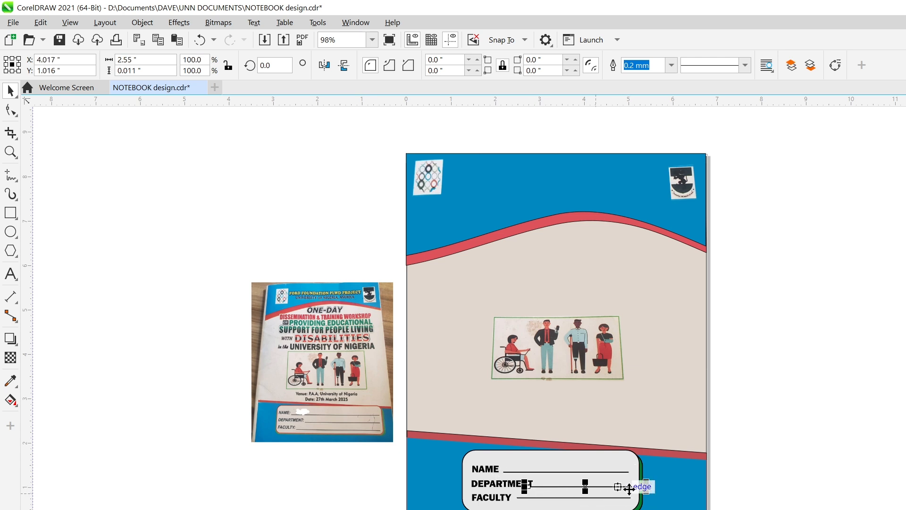
drag(645, 488, 631, 486)
click(763, 451)
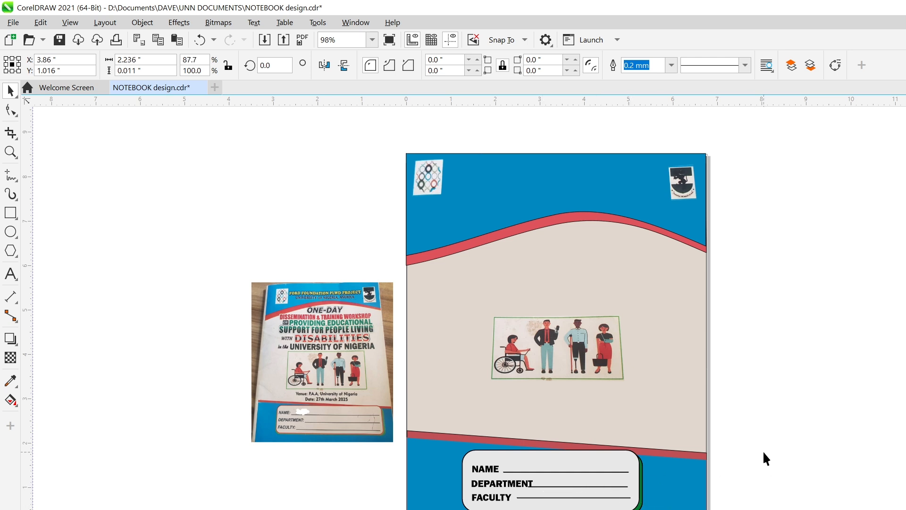
click(586, 483)
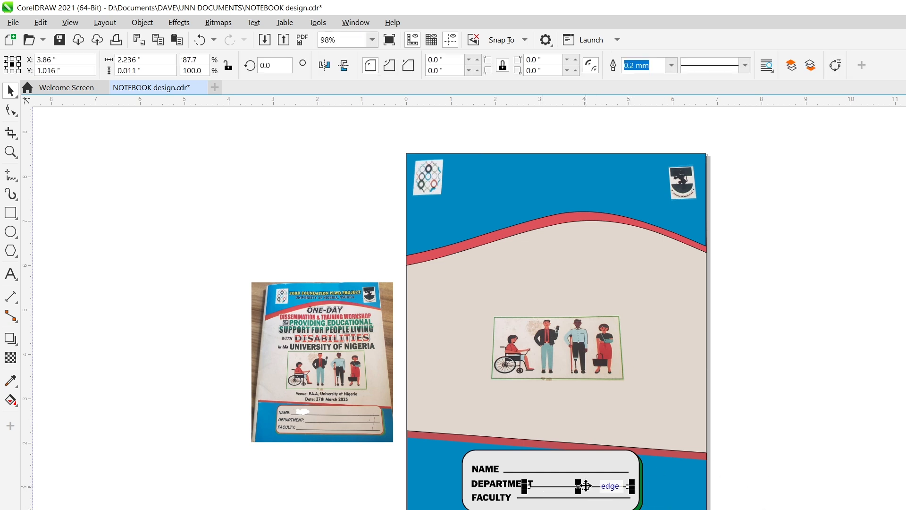
key(Right)
key(Right)
key(Right)
key(Right)
key(Right)
key(Right)
key(Right)
key(Right)
click(749, 475)
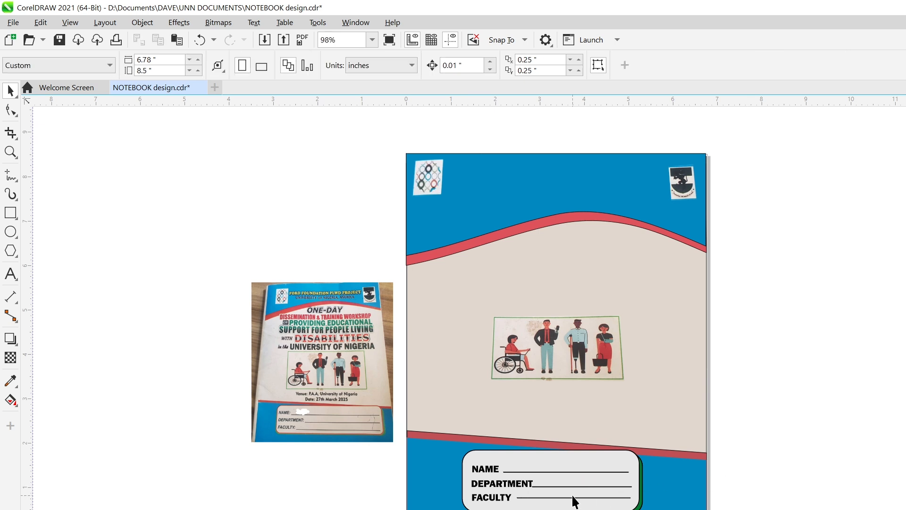
Lengthen the FACULTY line to about 2.61 in by extending it toward its label, and save the document
click(619, 483)
click(531, 499)
drag(513, 502, 510, 503)
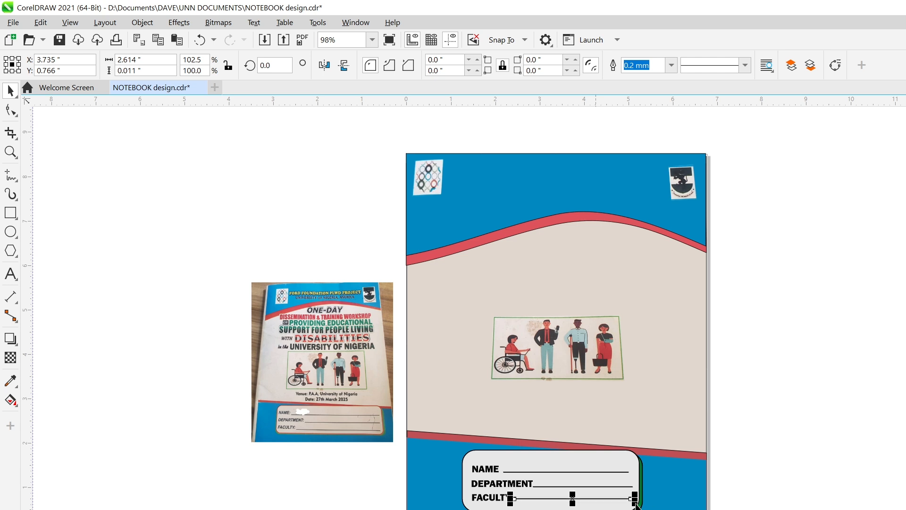
click(761, 507)
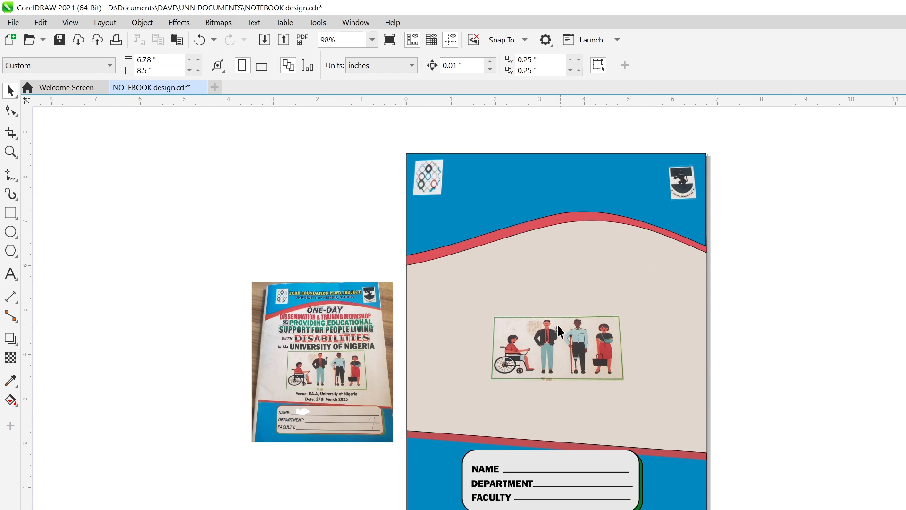
key(ctrl+s)
Paste the yellow heading "FORD FOUNDATION PLWD PROJECT" into the blue header between the two logos
click(11, 273)
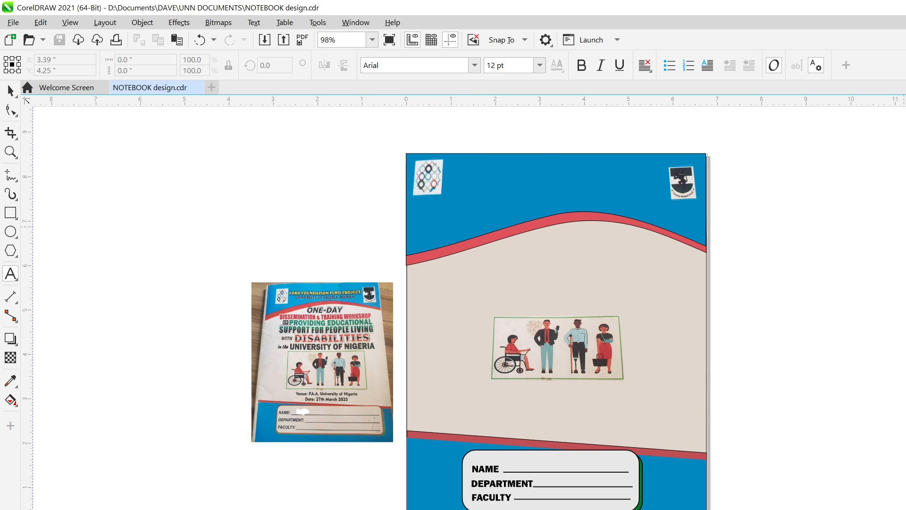
scroll(533, 332, left, 3)
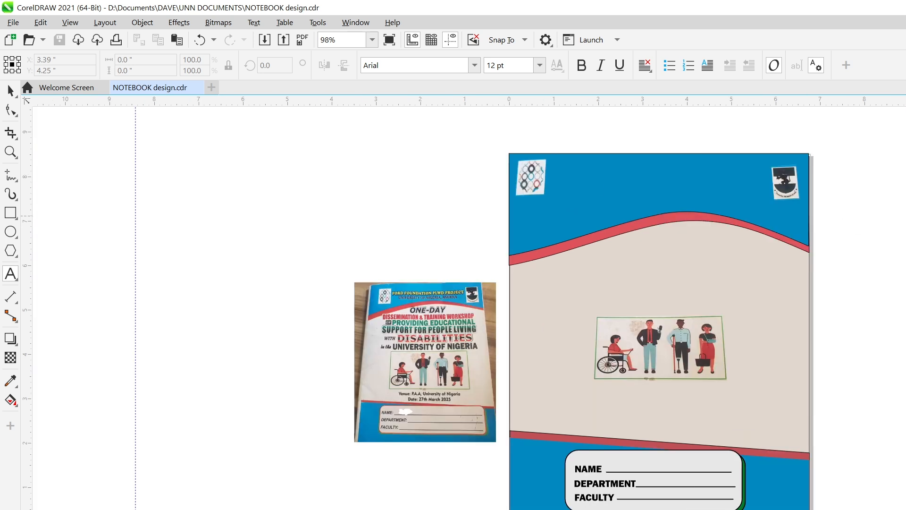
scroll(532, 331, right, 3)
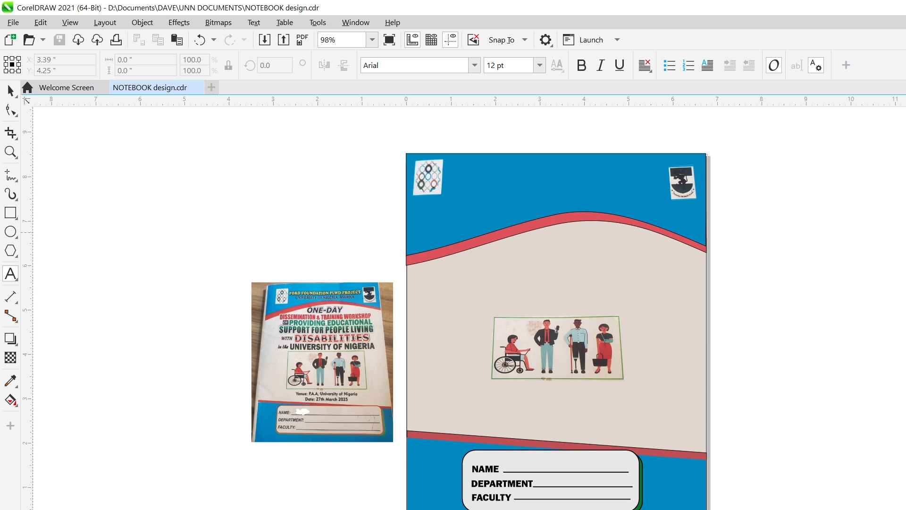
key(ctrl+v)
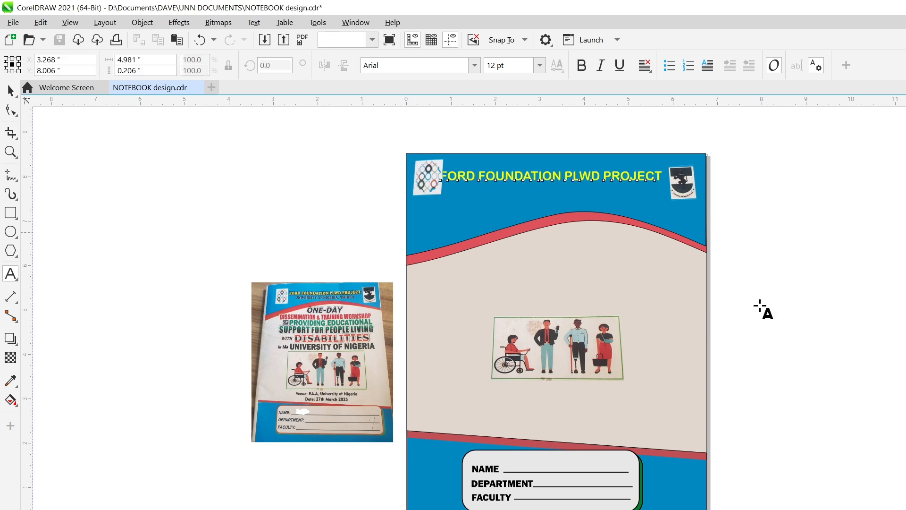